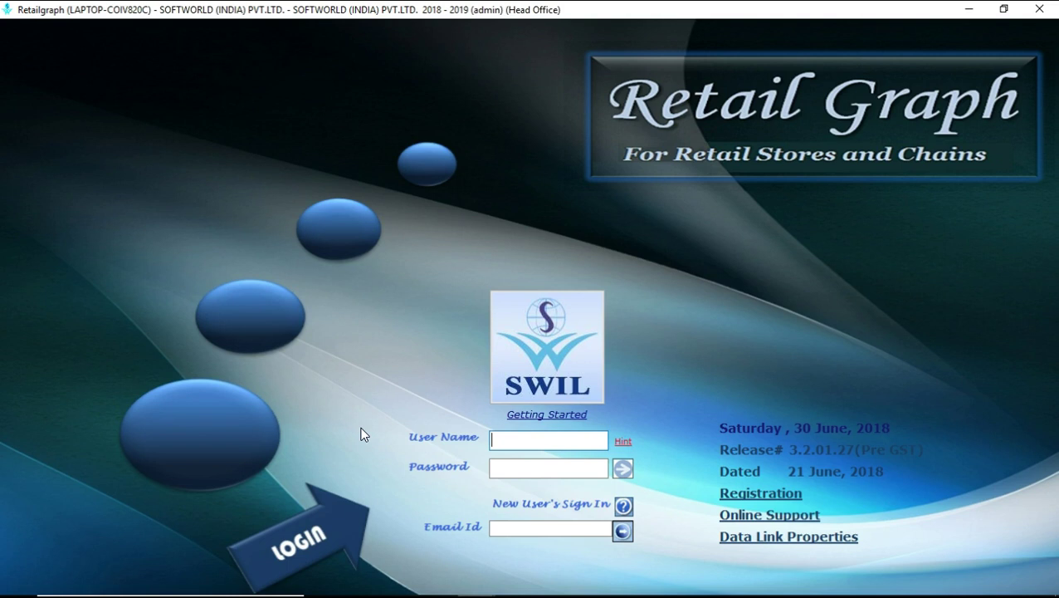
- Log in with the admin user name and its password, then close the sales dashboard
type("admin")
key("Tab")
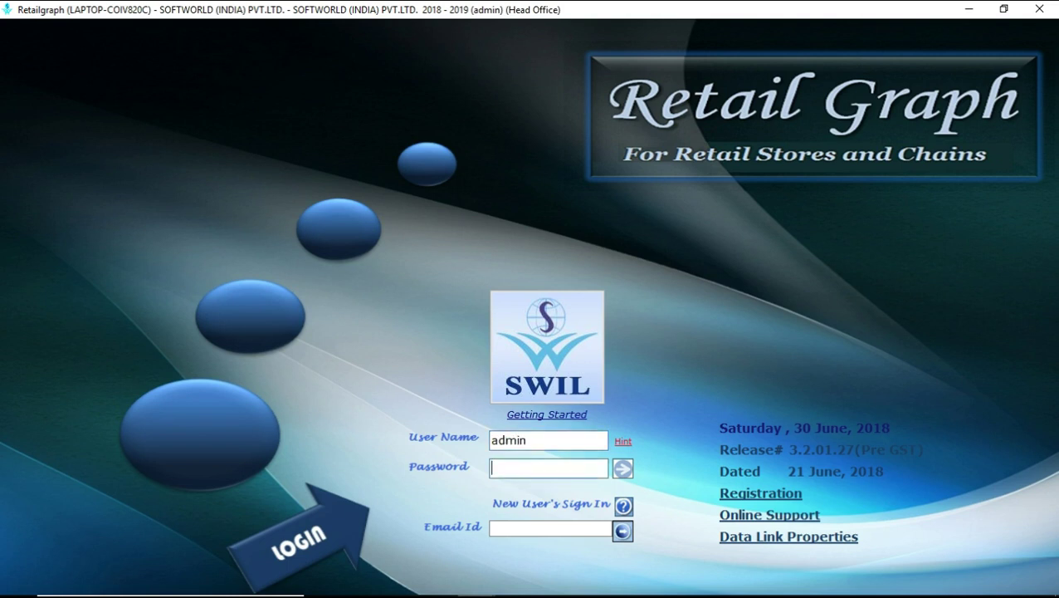
type("admin")
key("Return")
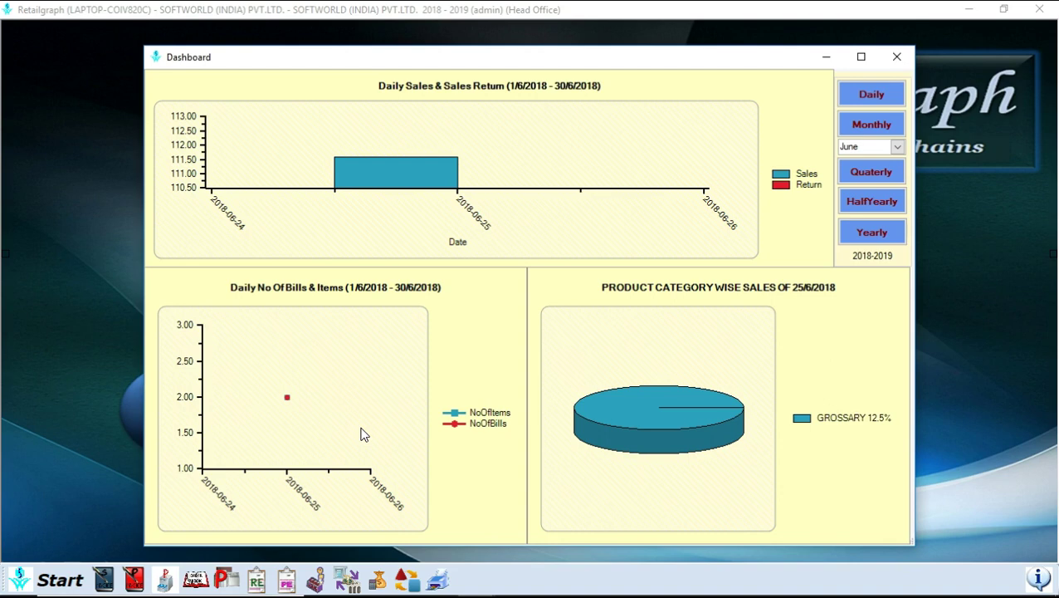
left_click(896, 56)
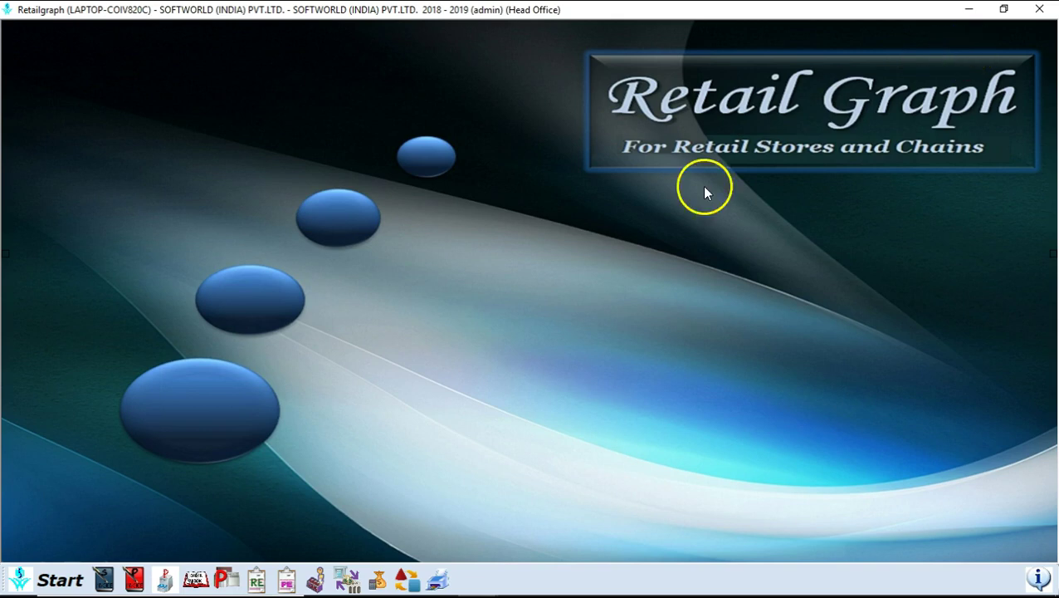
- Open the Start menu and preview the Sales module's entries, then collapse them
left_click(65, 575)
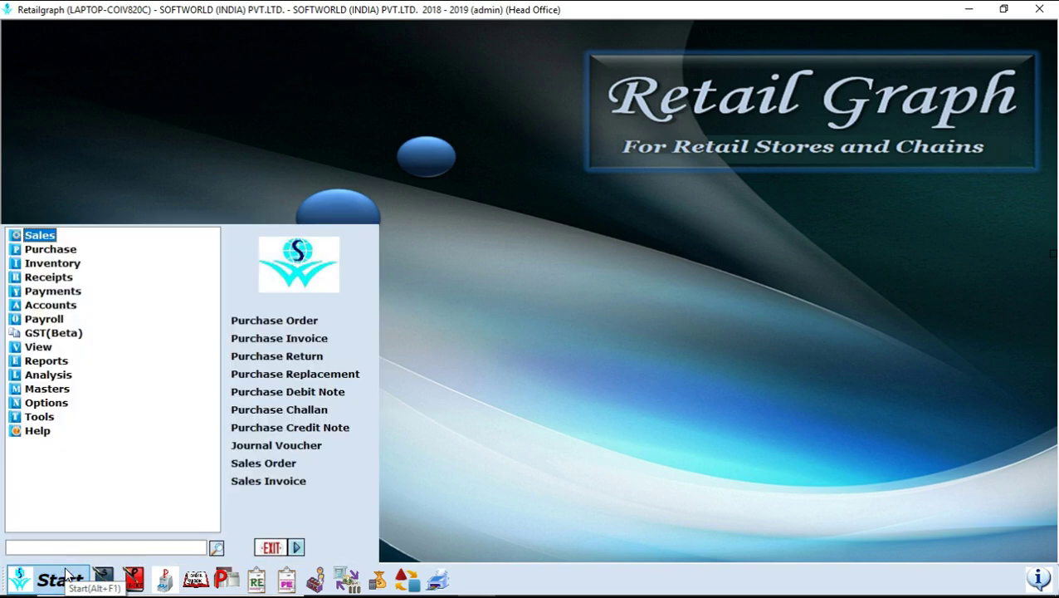
key("Down")
key("Down")
key("Down")
key("Down")
key("Down")
key("Down")
key("Down")
key("Down")
key("Down")
key("Down")
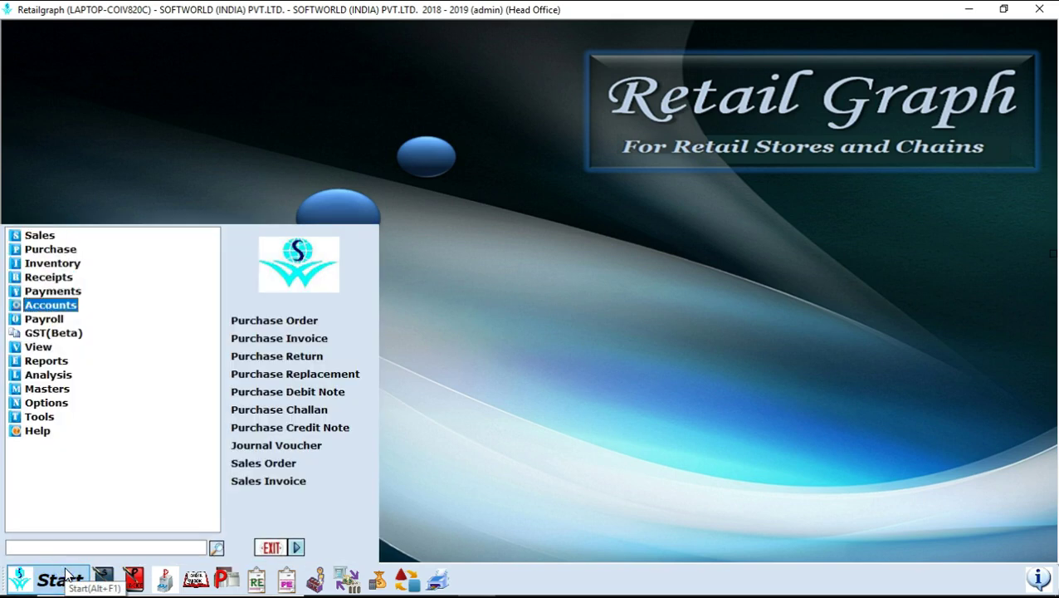
key("Down")
key("Down")
key("Down")
key("Down")
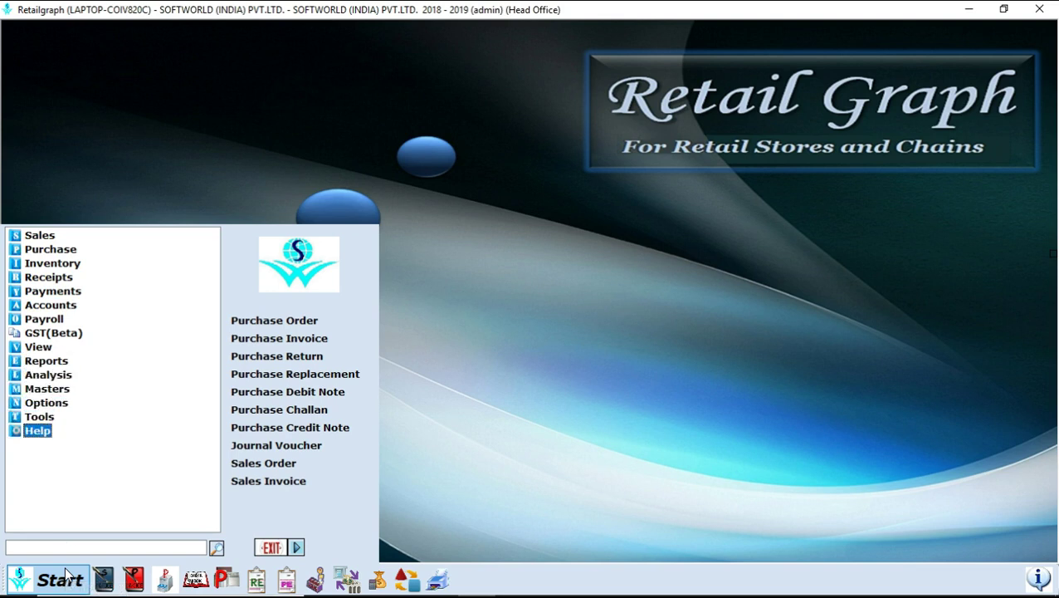
key("Up")
key("Up")
key("Up")
key("Up")
key("Up")
key("Up")
key("Up")
key("Up")
key("Up")
key("Up")
key("Up")
key("Up")
key("Up")
key("Up")
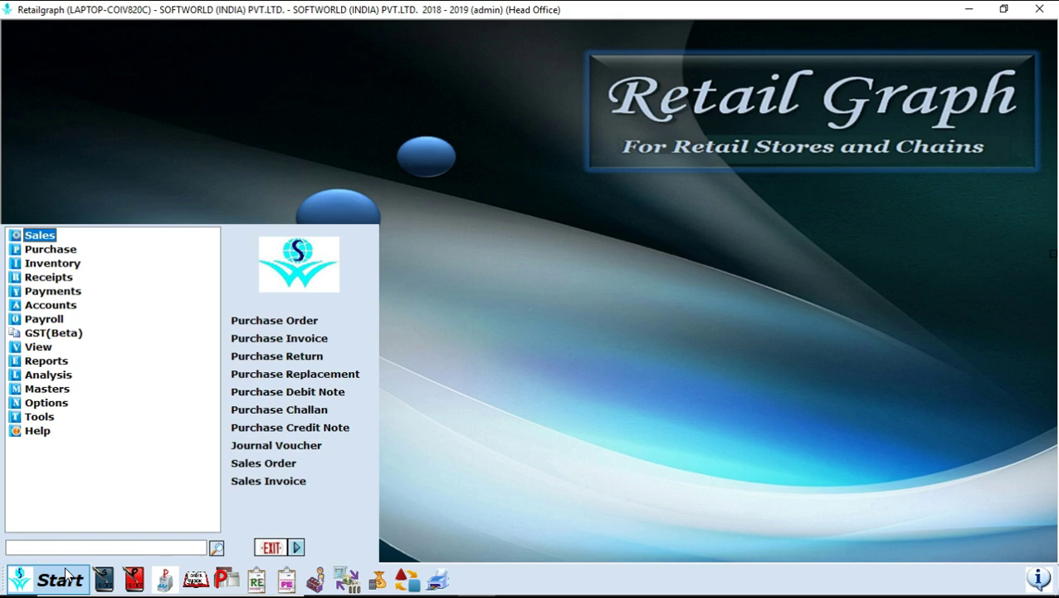
key("Right")
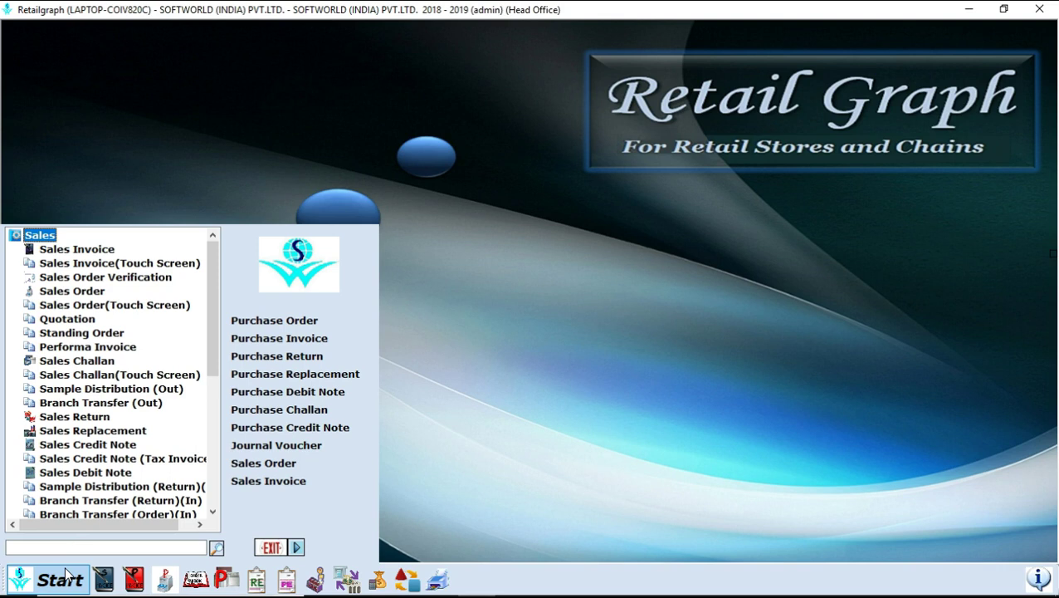
left_click(70, 575)
- Expand the Purchase and Inventory modules in turn, then collapse Inventory
key("Down")
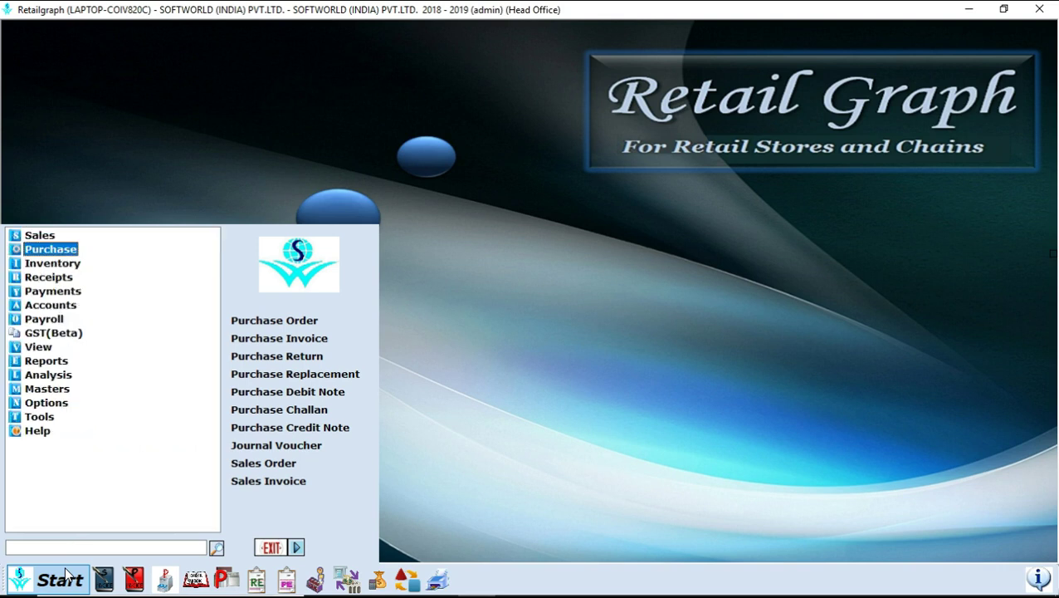
key("Right")
key("Down")
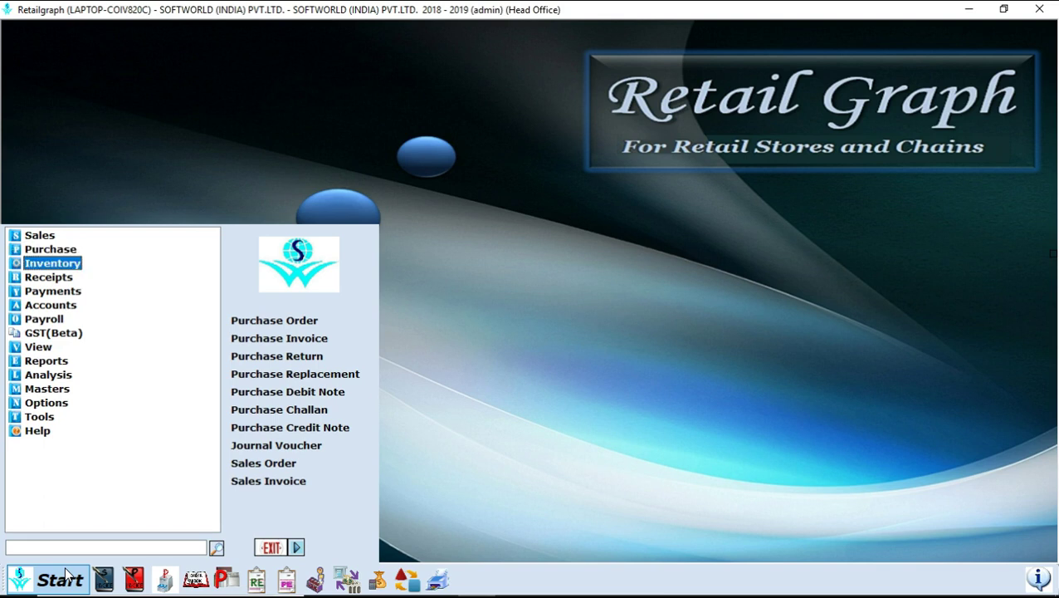
key("Return")
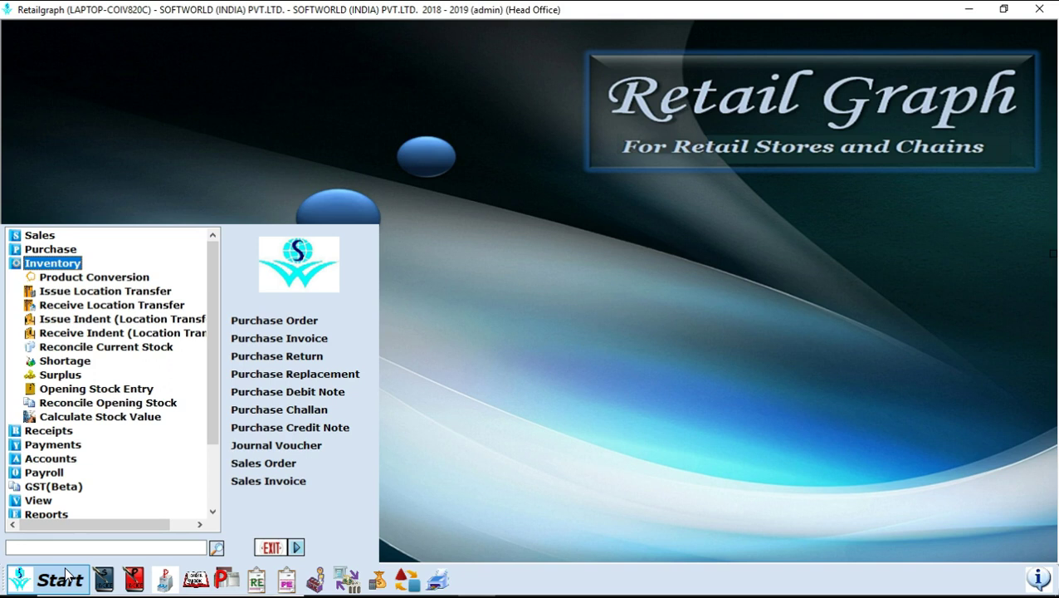
left_click(38, 540)
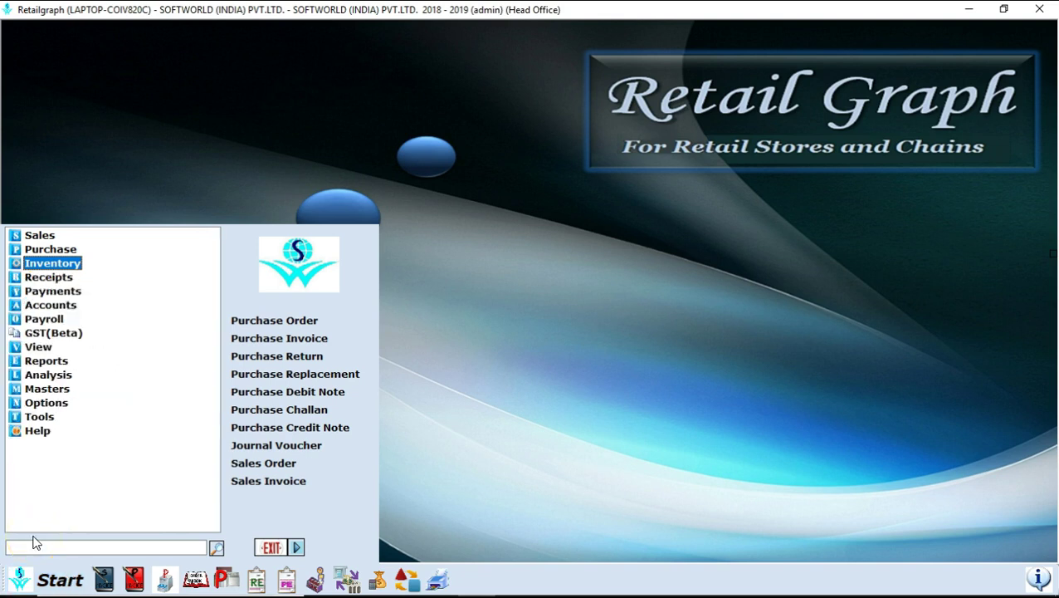
key("Down")
key("Return")
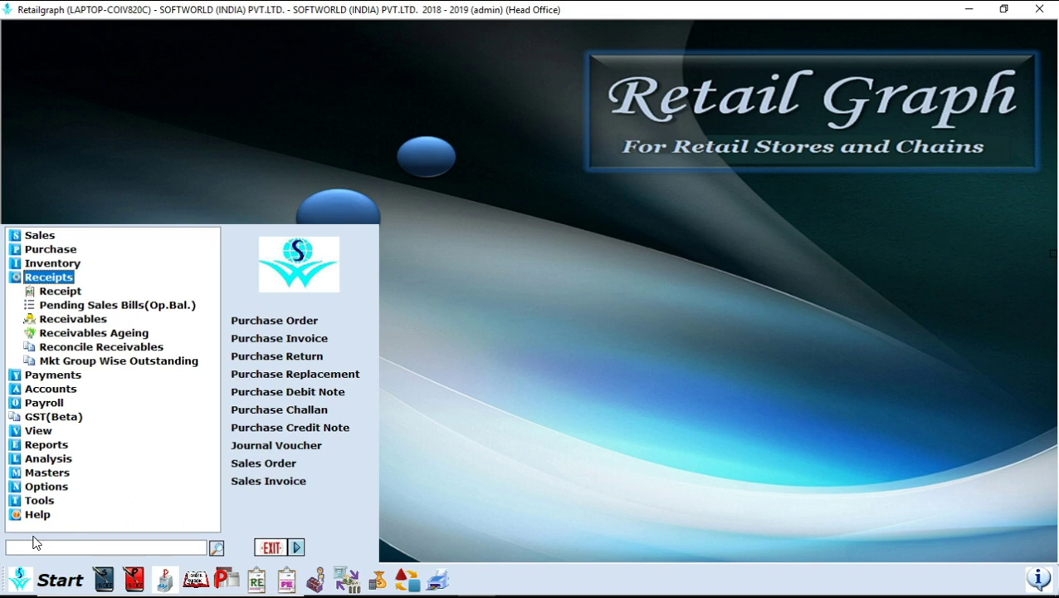
key("Left")
key("Down")
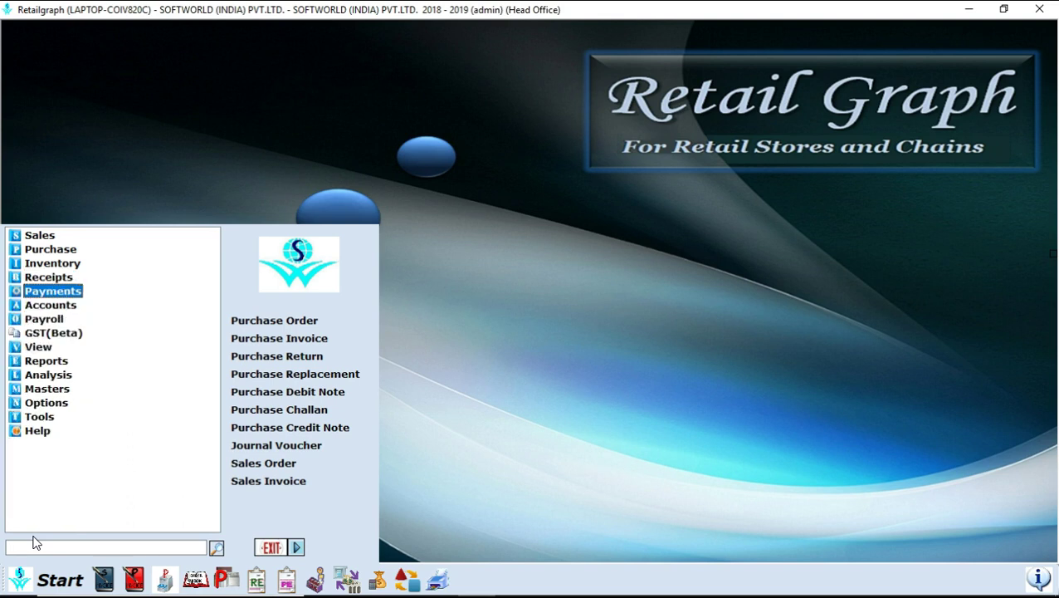
key("Right")
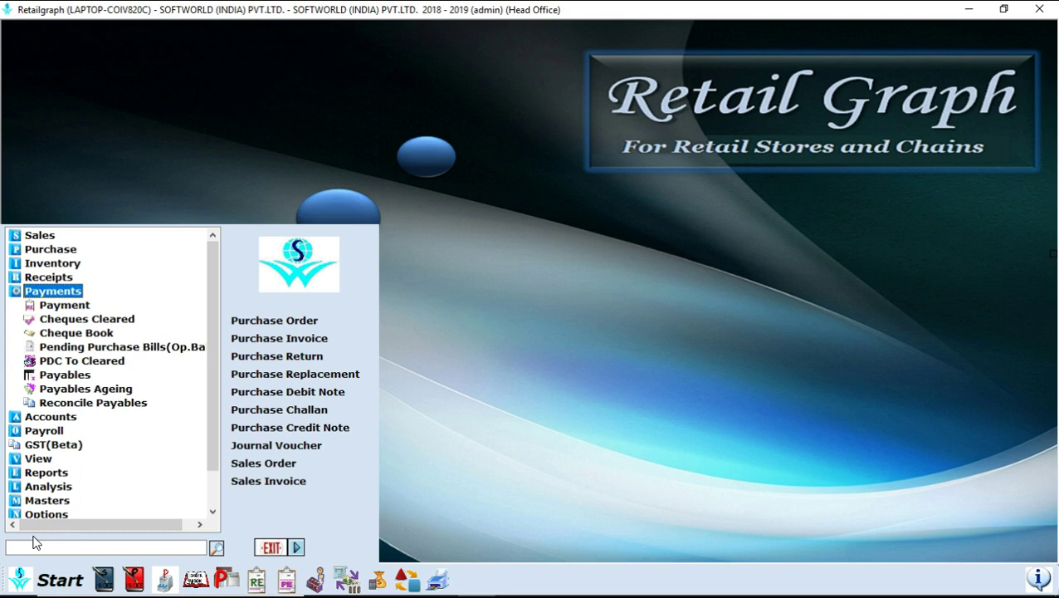
key("Left")
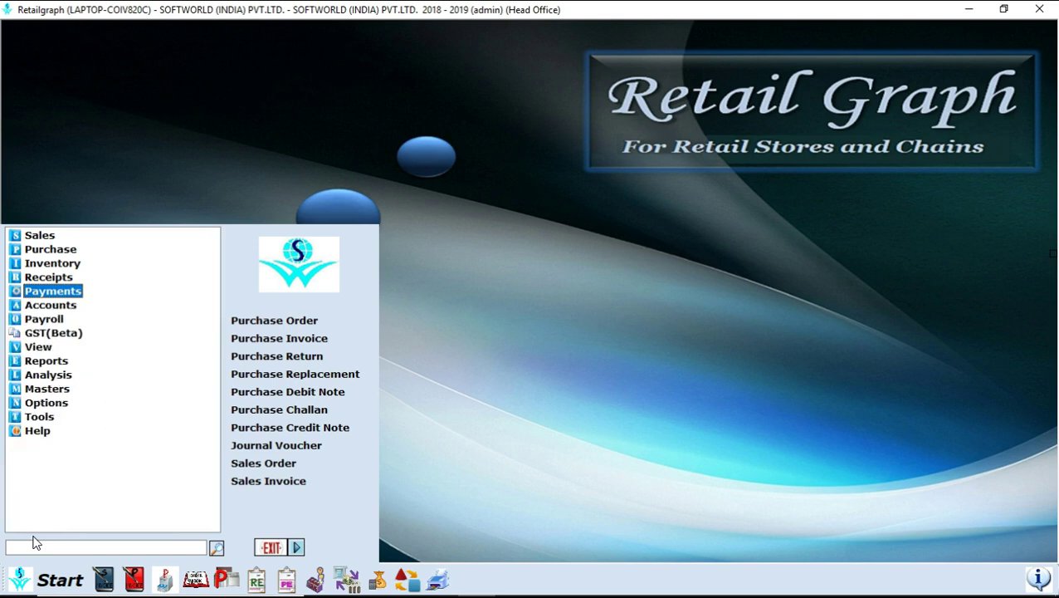
key("Down")
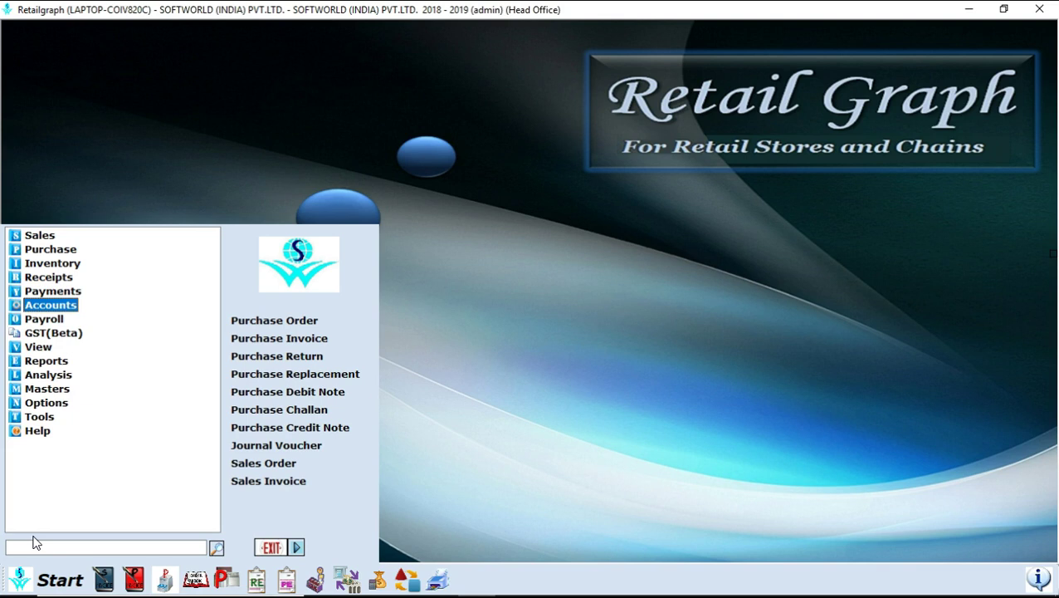
key("Right")
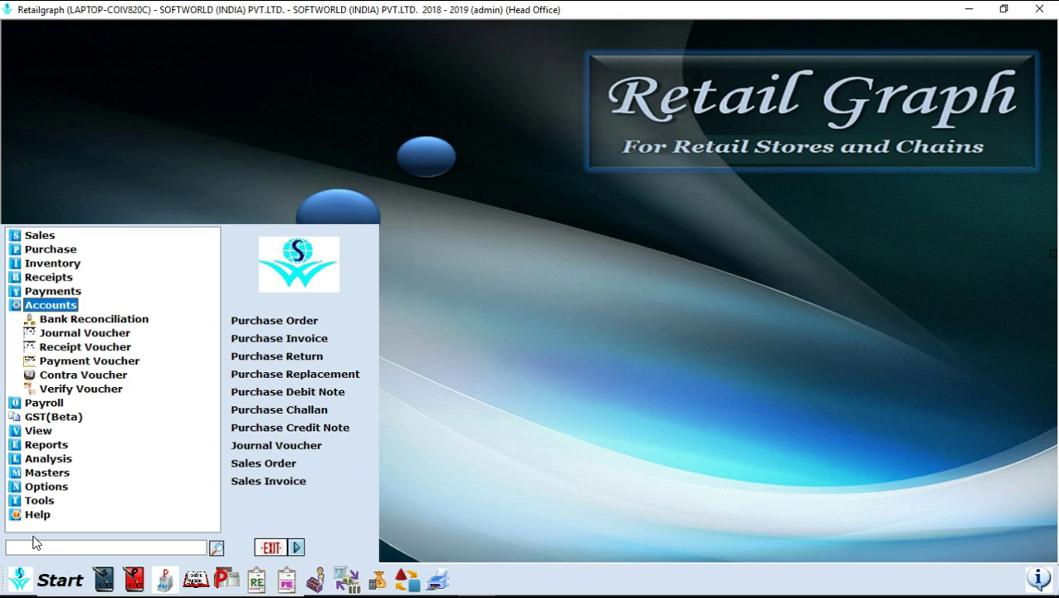
key("Left")
key("Down")
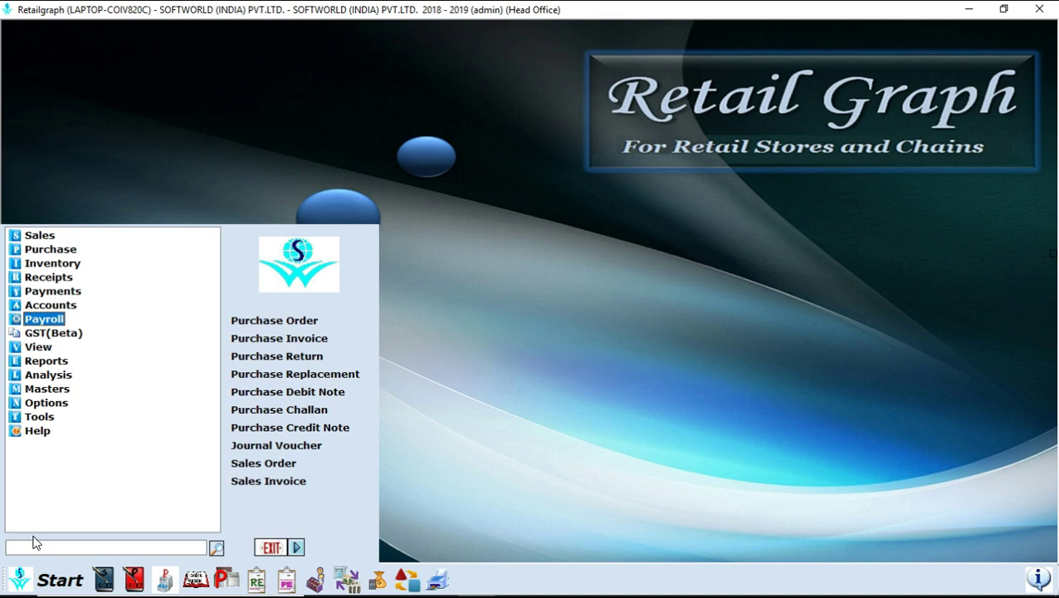
key("Right")
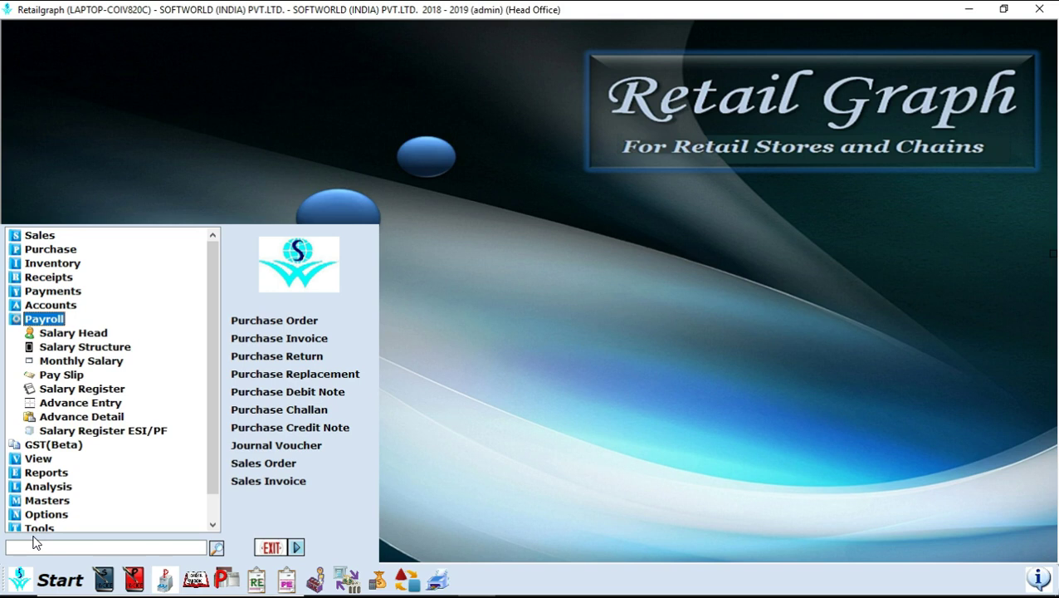
key("Left")
key("Down")
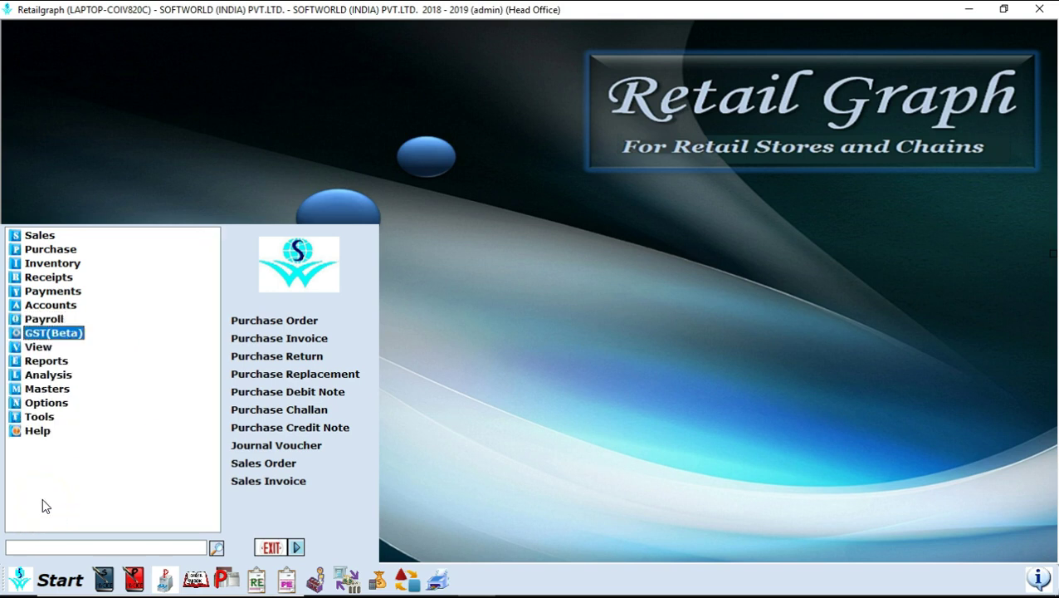
key("Right")
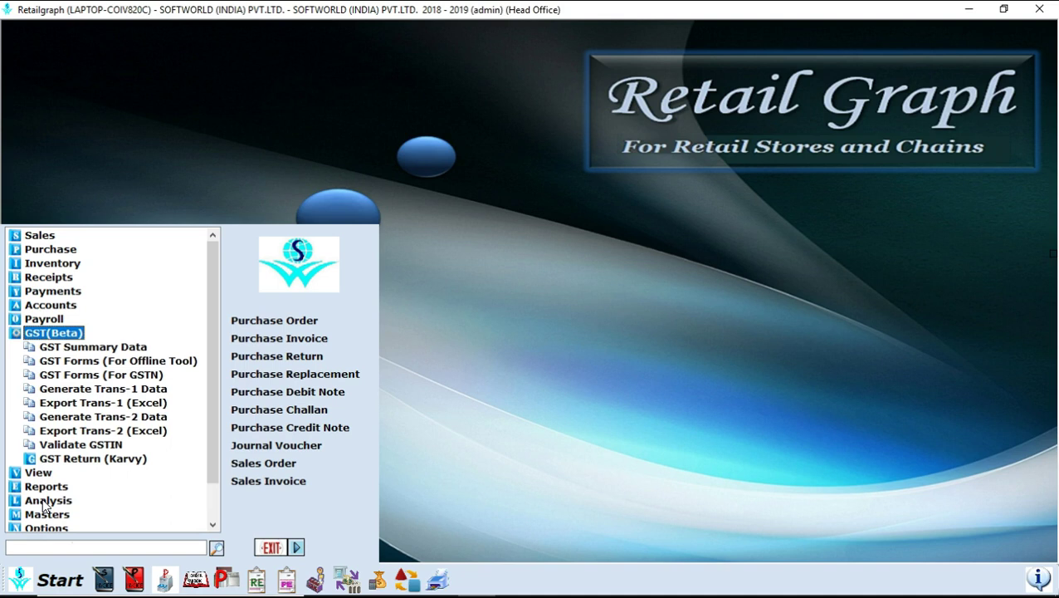
- Collapse GST(Beta), browse the View queries down to Product Query, then collapse View
key("Left")
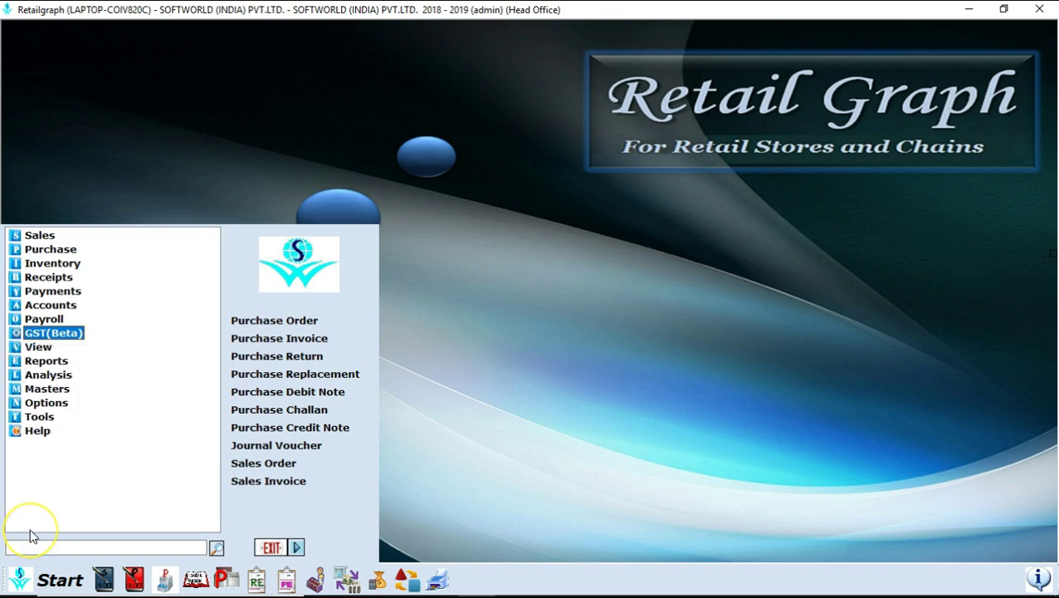
key("Down")
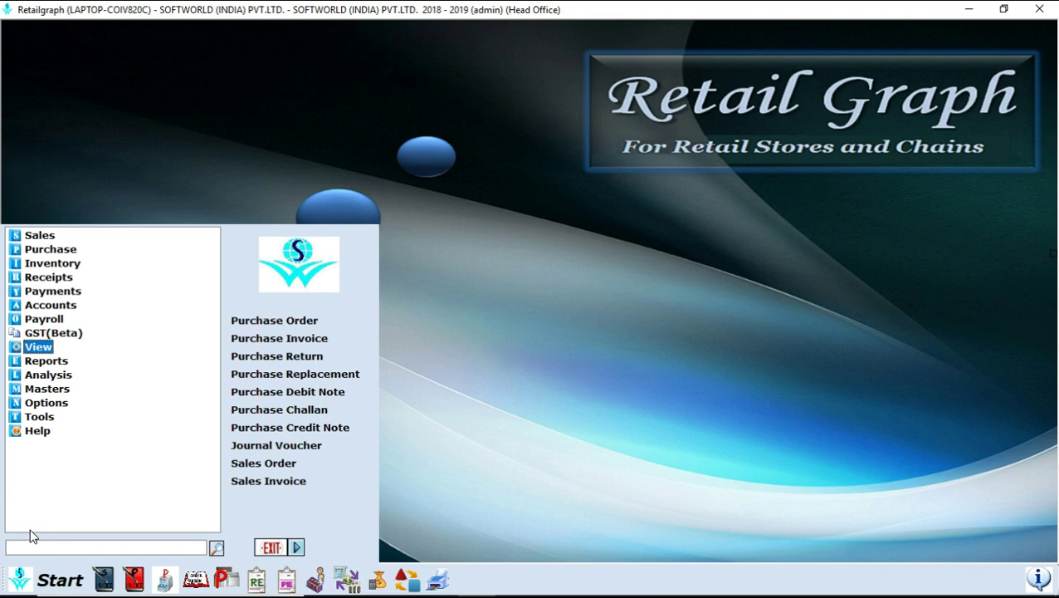
key("Right")
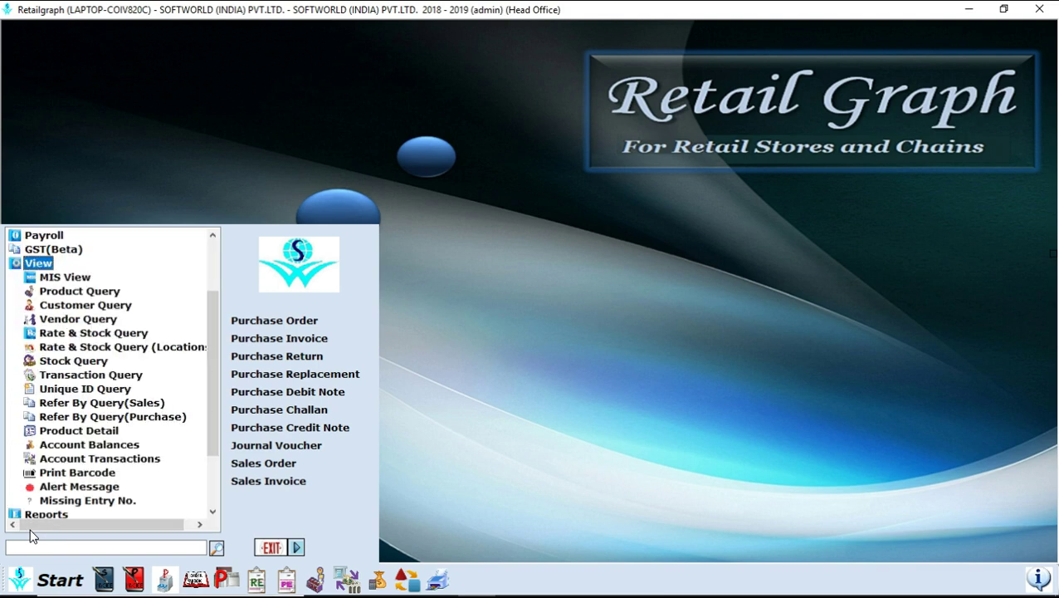
key("Down")
key("Down")
key("Down")
key("Down")
key("Down")
key("Down")
key("Down")
key("Down")
key("Down")
key("Down")
key("Down")
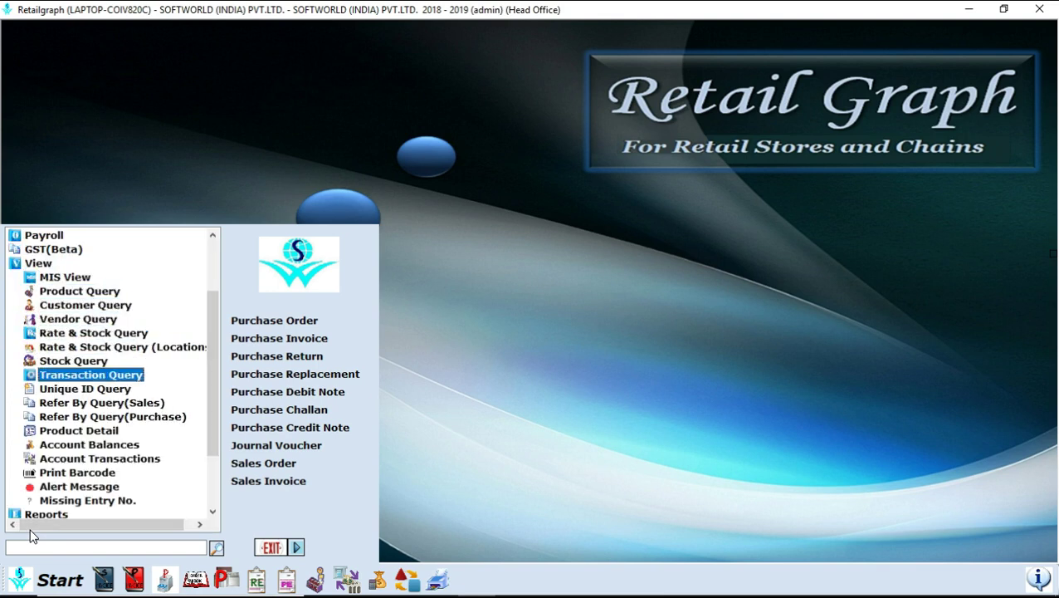
key("Down")
key("Down")
key("Down")
key("Down")
key("Down")
key("Down")
key("Up")
key("Up")
key("Up")
key("Up")
key("Up")
key("Up")
key("Up")
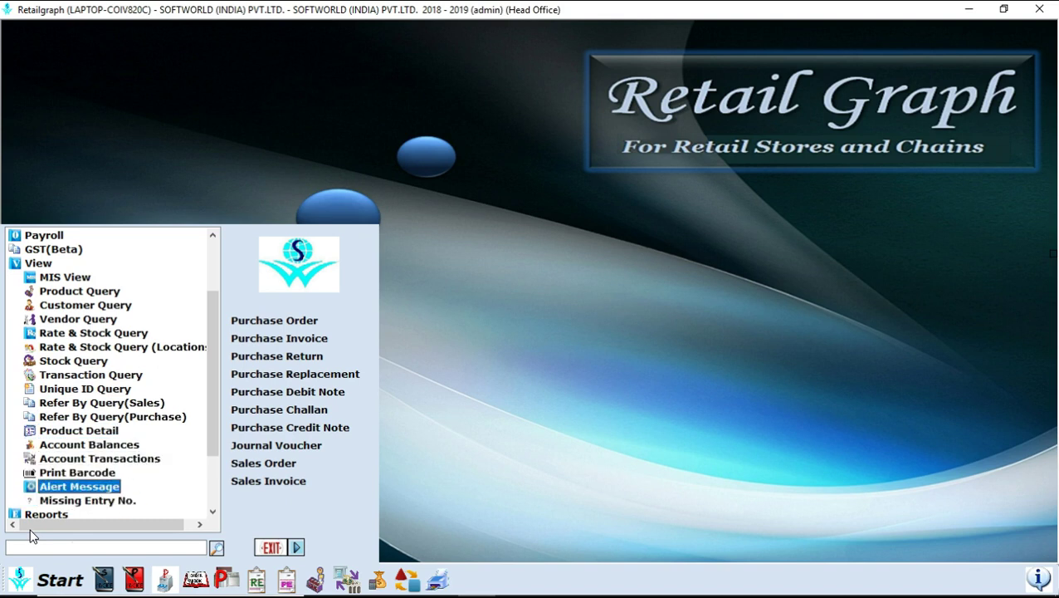
key("Up")
key("Up")
key("Up")
key("Up")
key("Up")
key("Up")
key("Up")
key("Up")
key("Up")
key("Up")
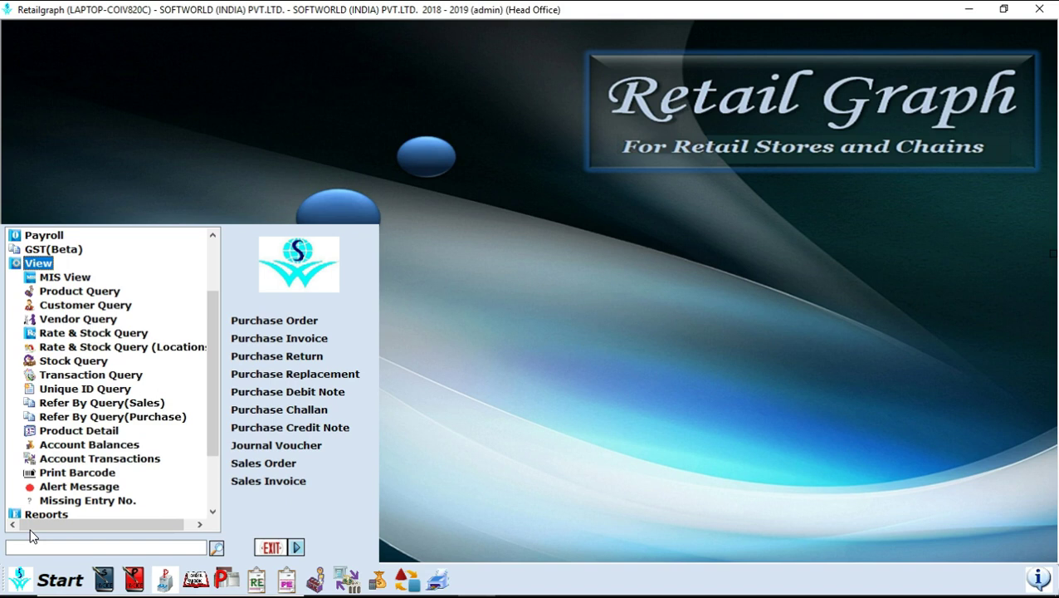
key("Down")
key("Down")
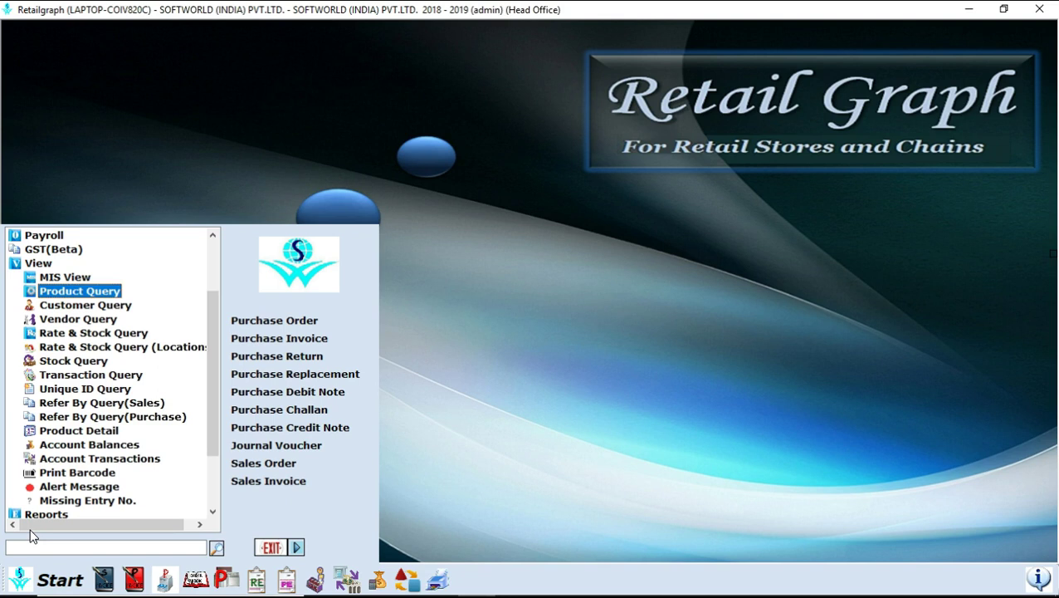
key("Left")
key("Left")
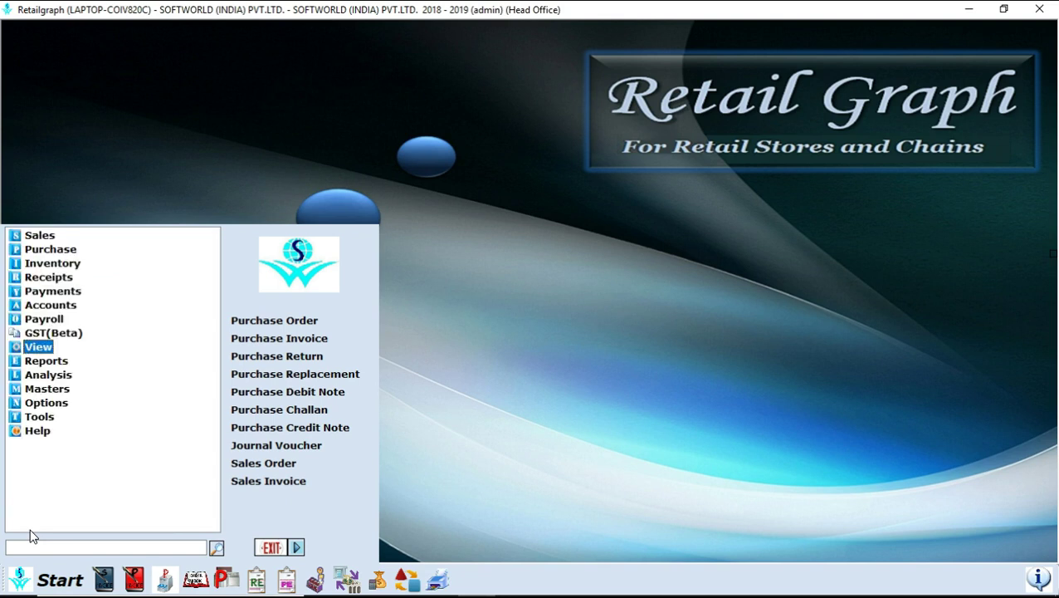
- Expand Reports and preview the Sales Reports and Purchase Reports lists
key("Down")
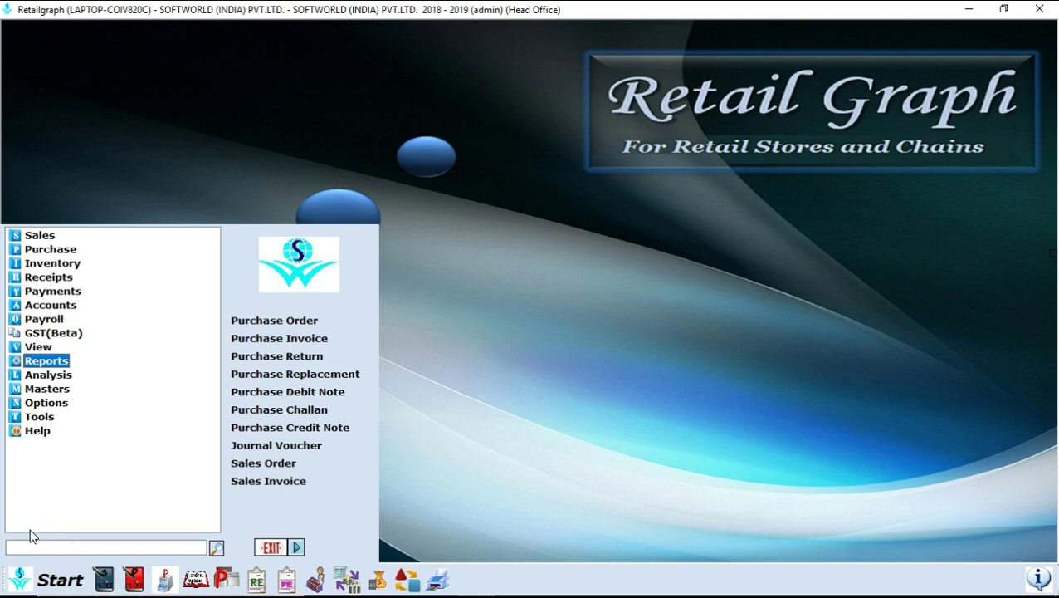
key("Right")
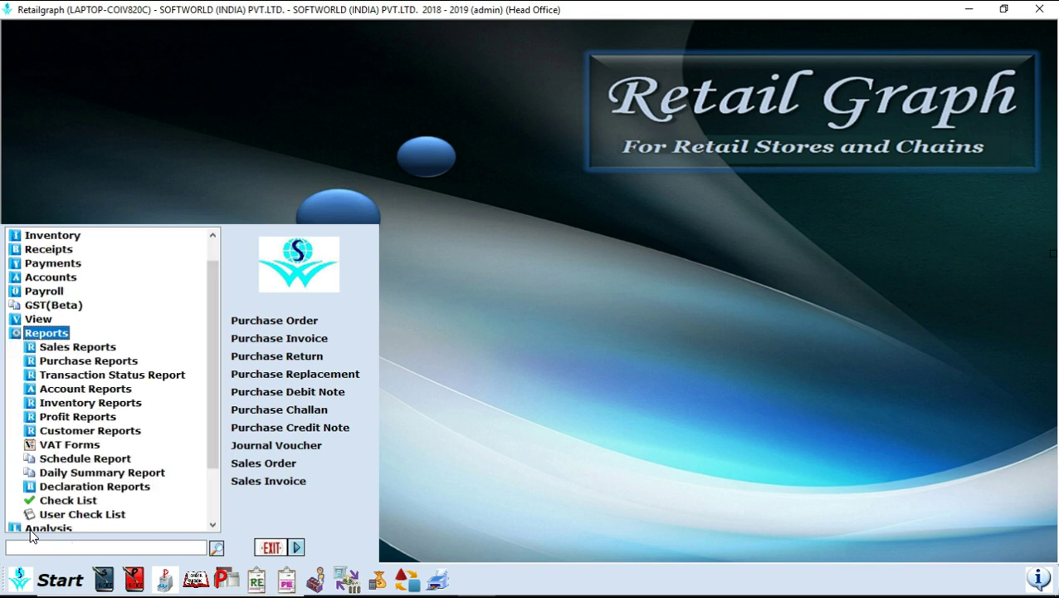
key("Down")
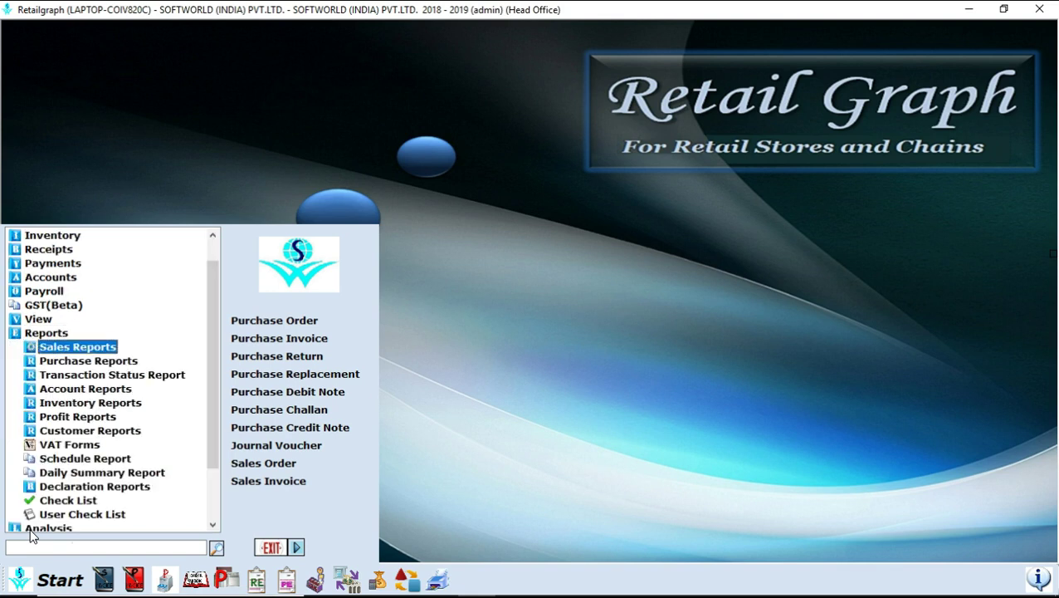
key("Right")
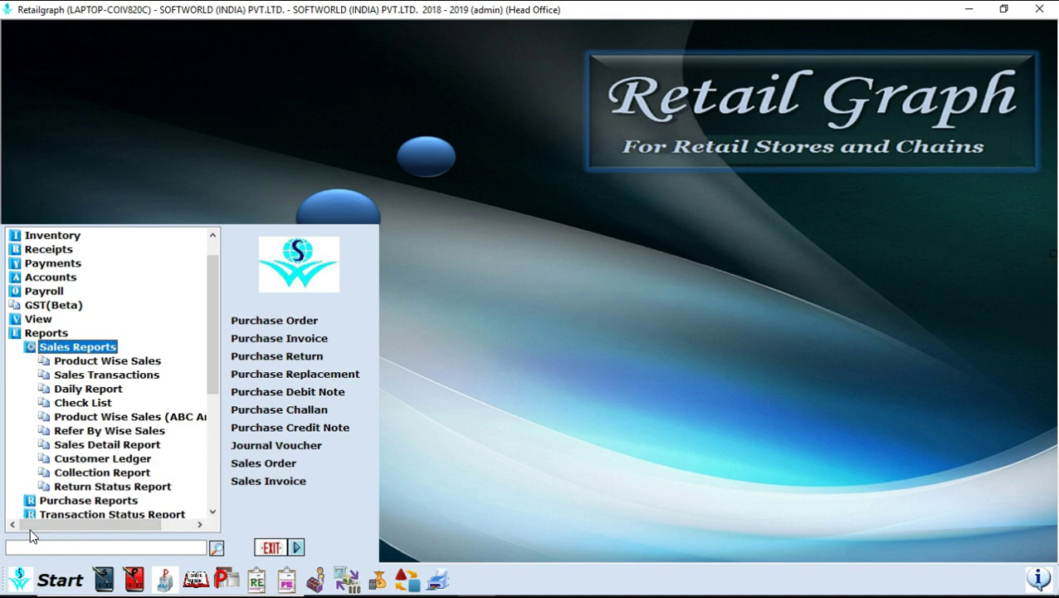
key("Left")
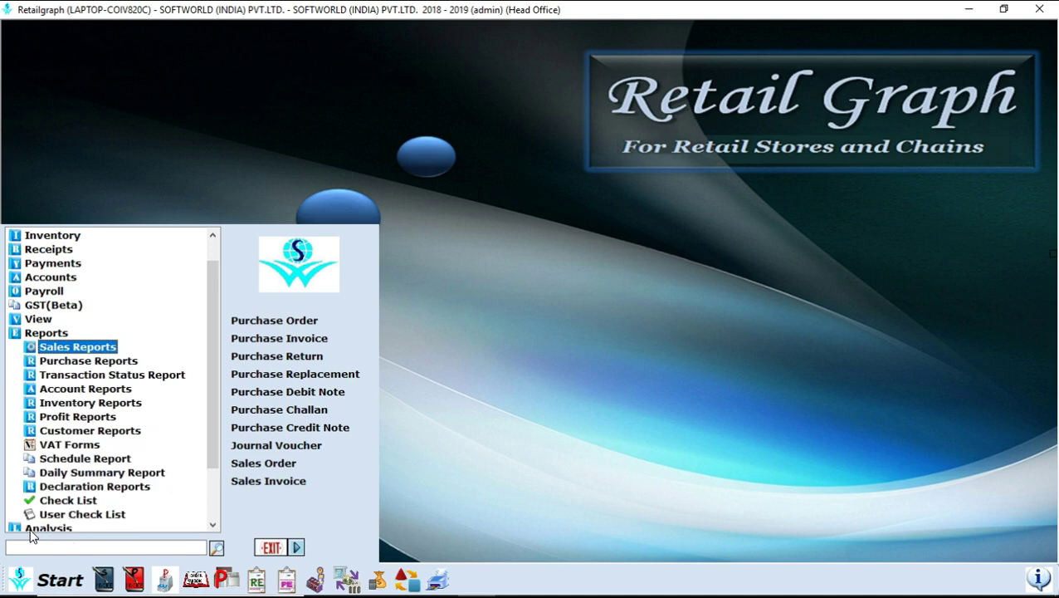
key("Down")
key("Right")
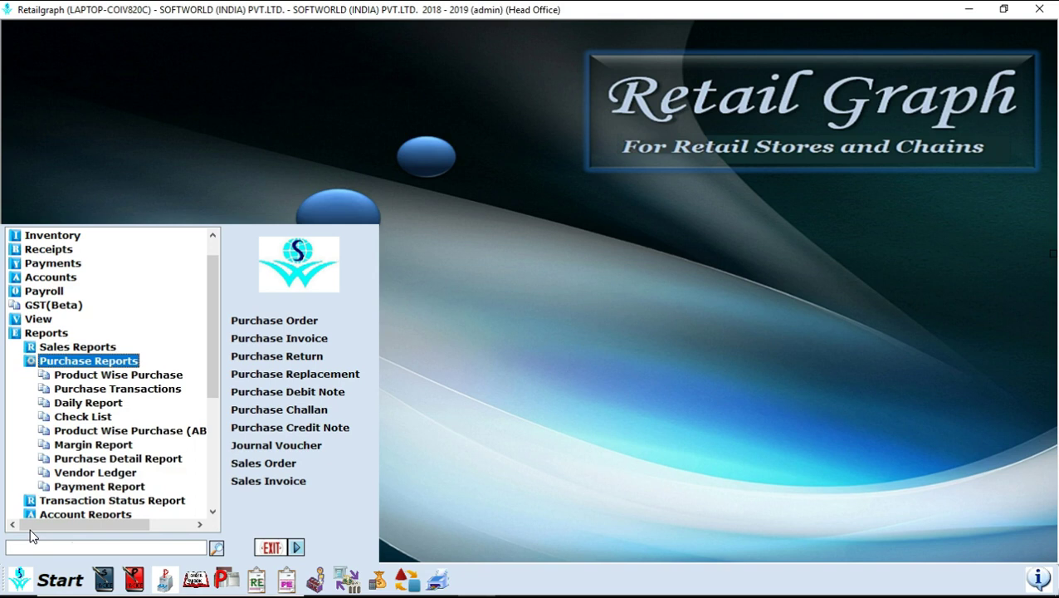
key("Left")
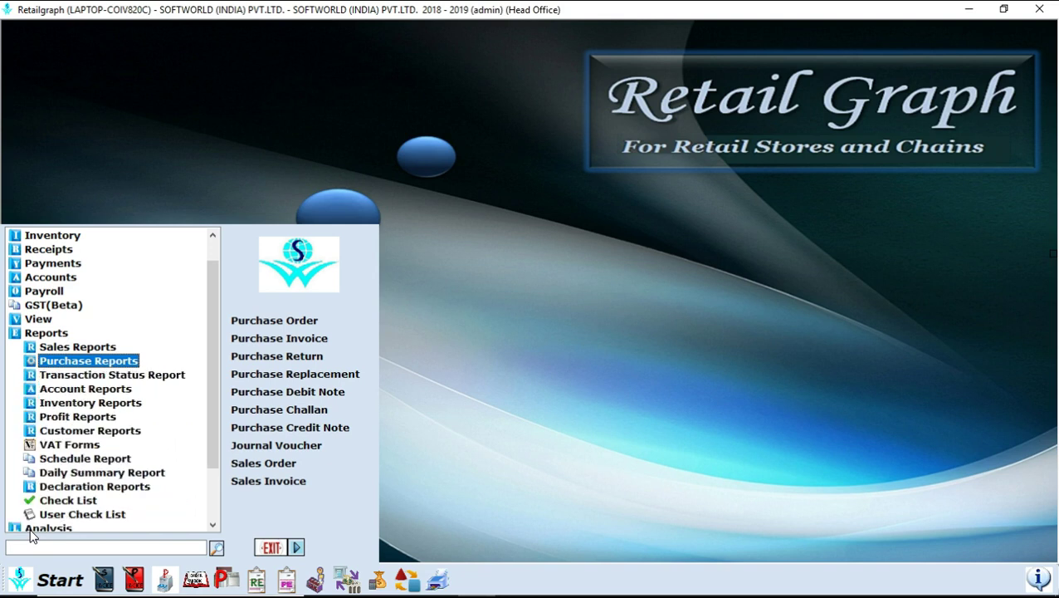
- Preview Transaction Status Report and Account Reports, from Day Books to Balance Sheet
key("Down")
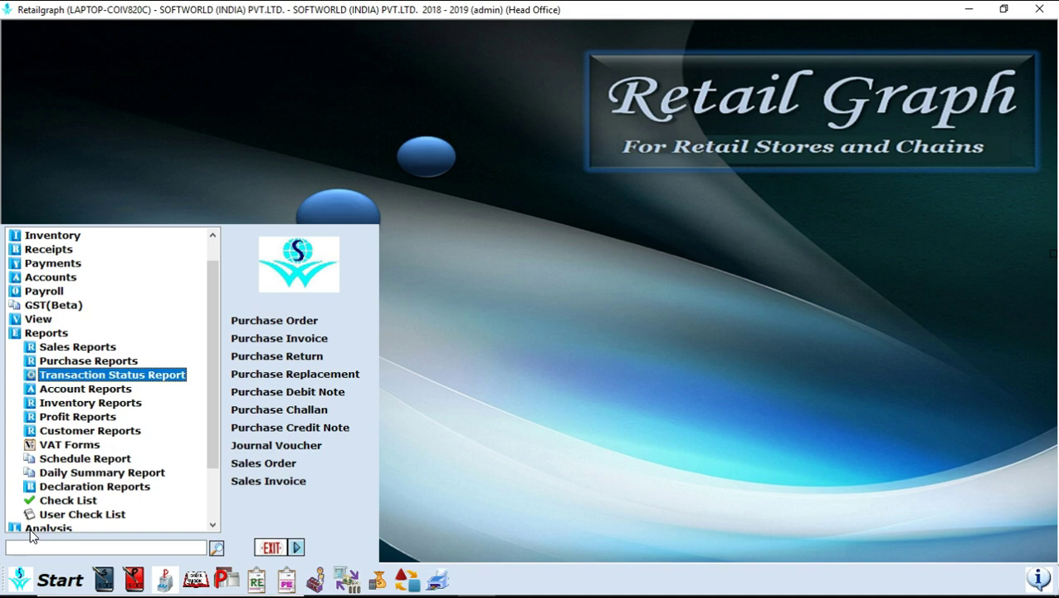
key("Right")
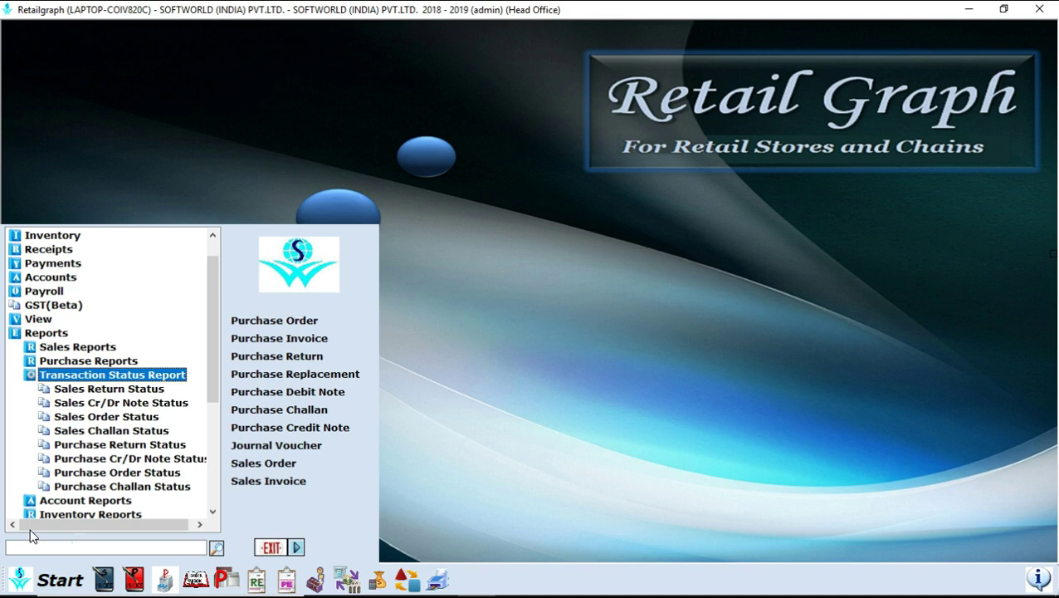
key("Left")
scroll(31, 538, "down", 1)
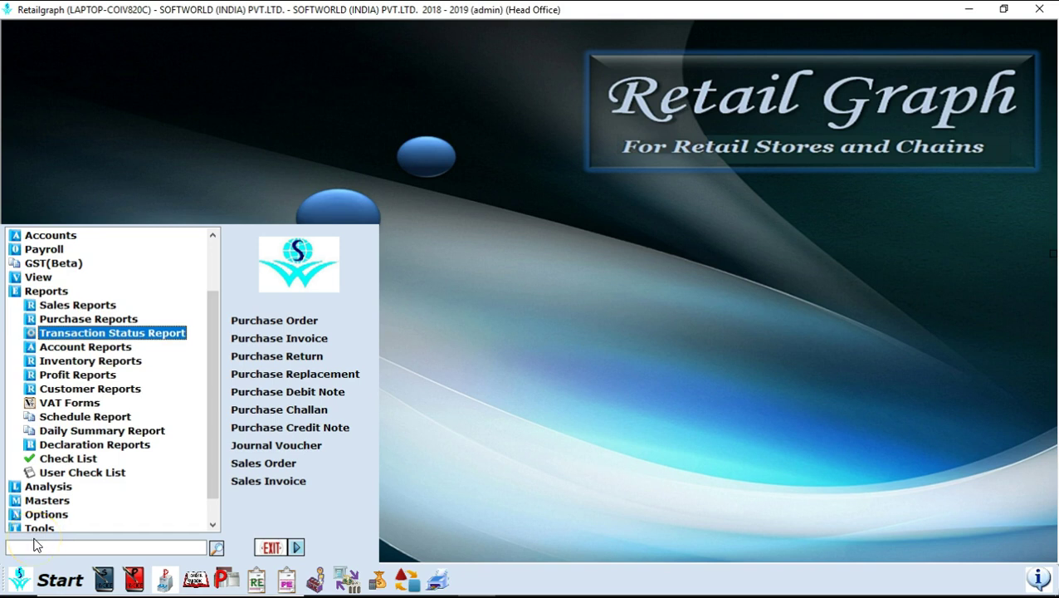
key("Down")
key("Right")
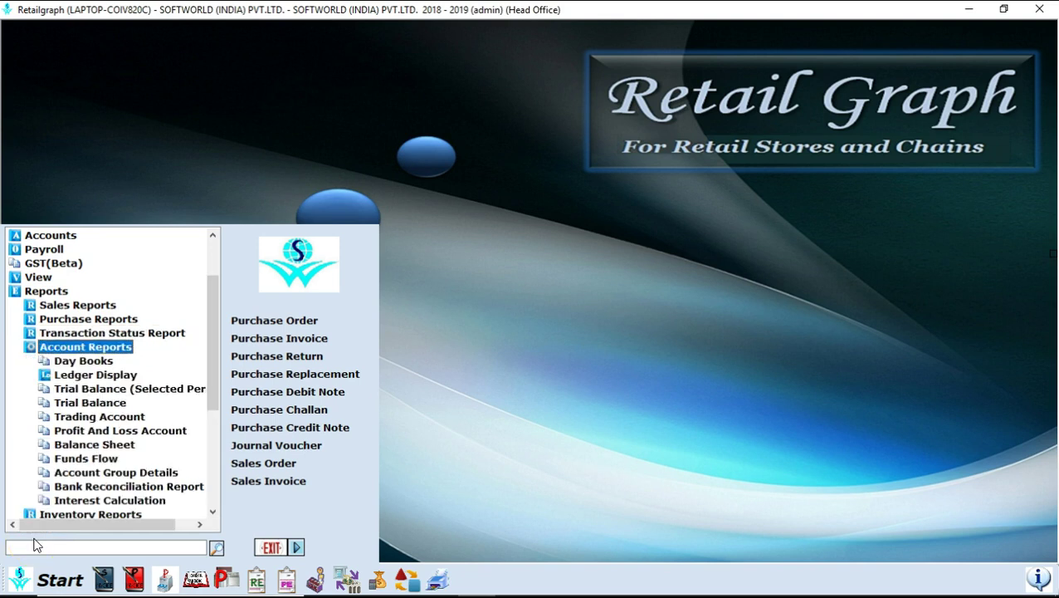
key("Down")
key("Down")
key("Down")
key("Down")
key("Down")
key("Down")
key("Down")
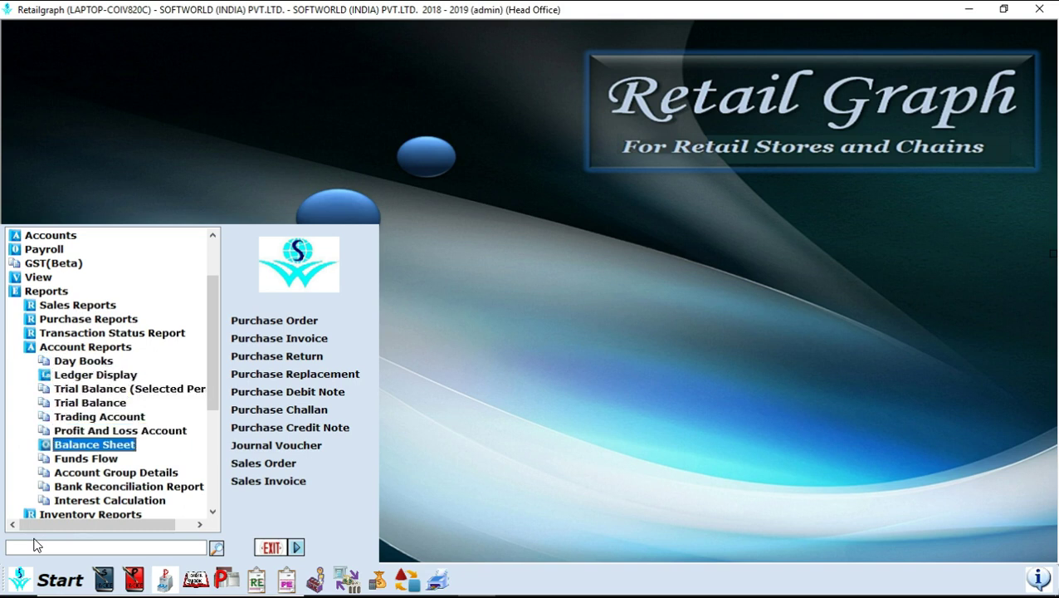
key("Up")
key("Up")
key("Up")
key("Up")
key("Up")
key("Up")
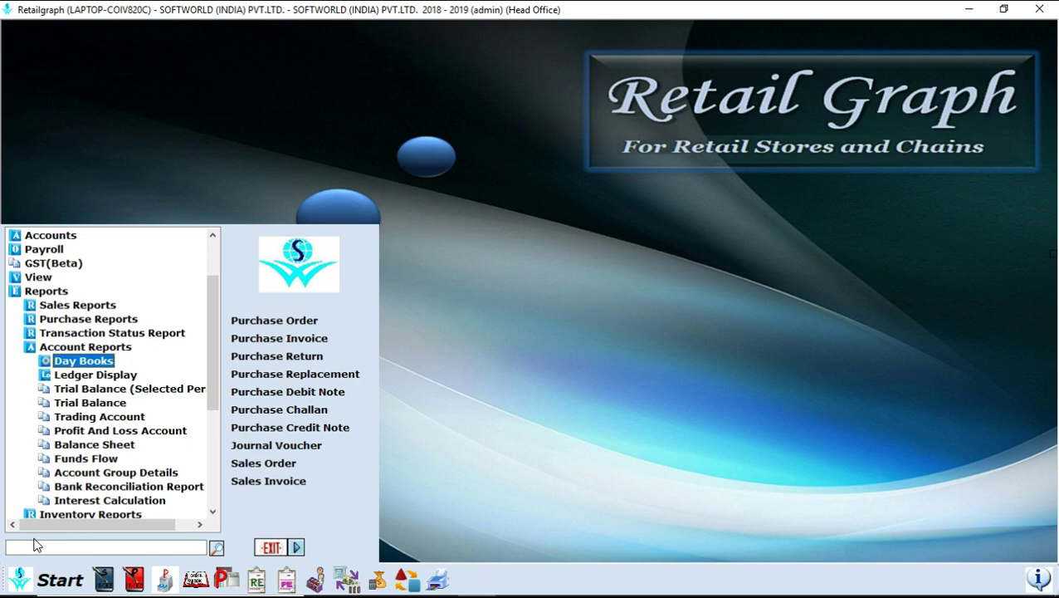
key("Left")
key("Left")
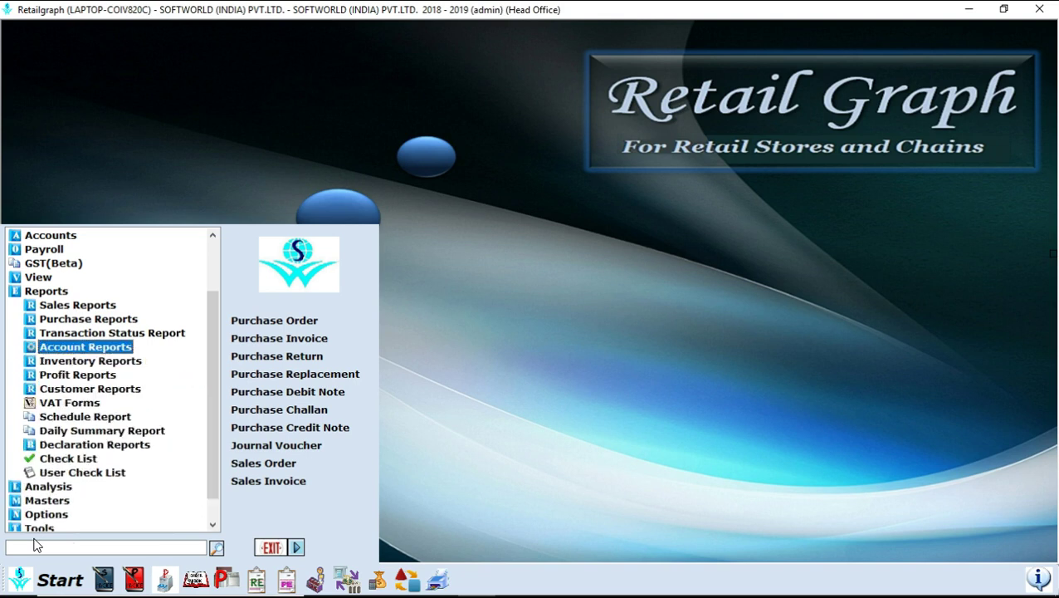
key("Down")
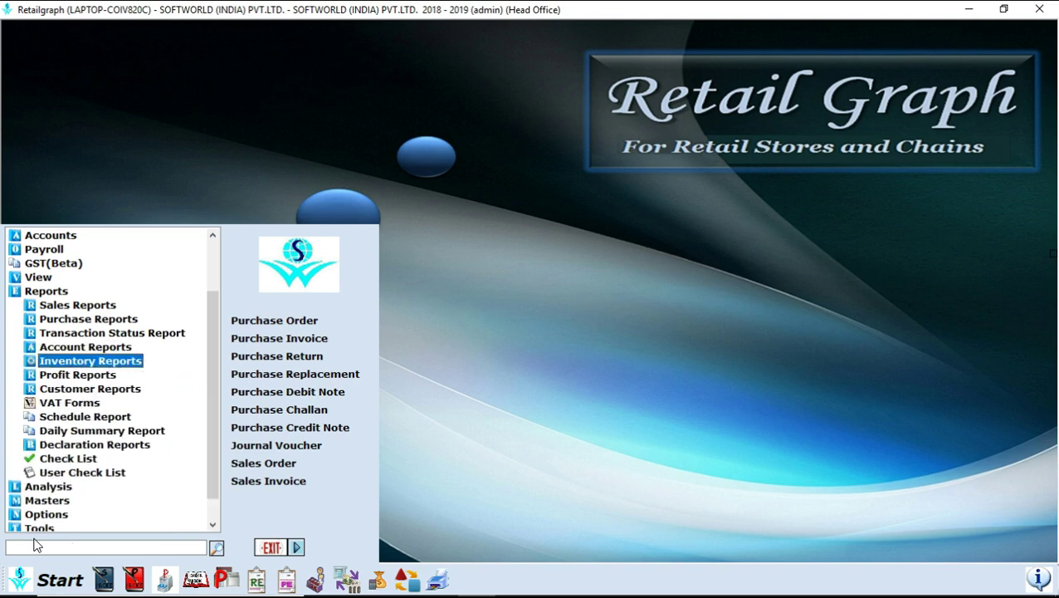
- Preview the Inventory Reports and six Profit Reports lists, collapsing each afterwards
key("Right")
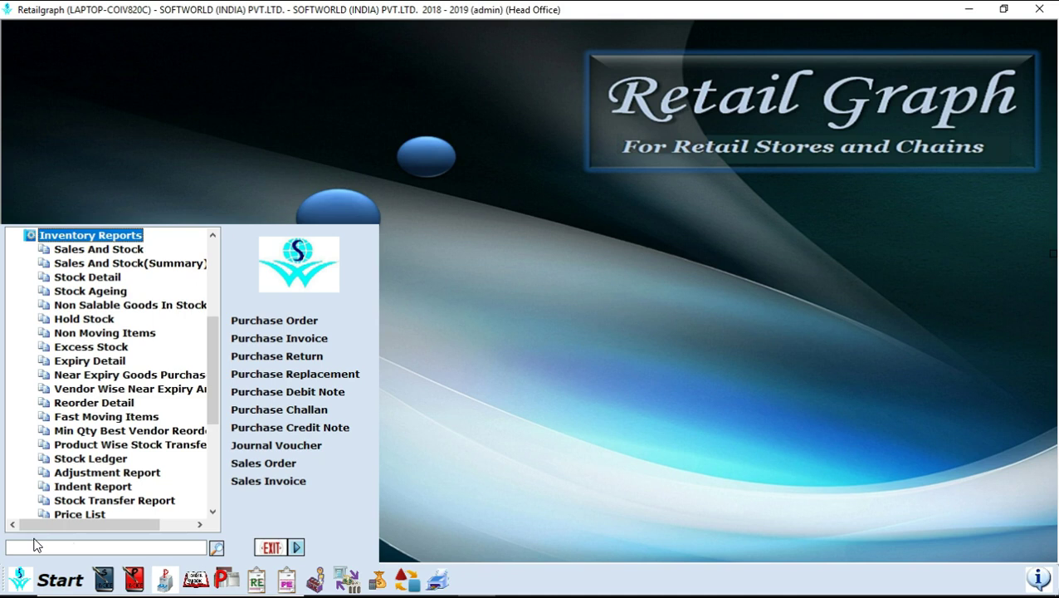
key("Left")
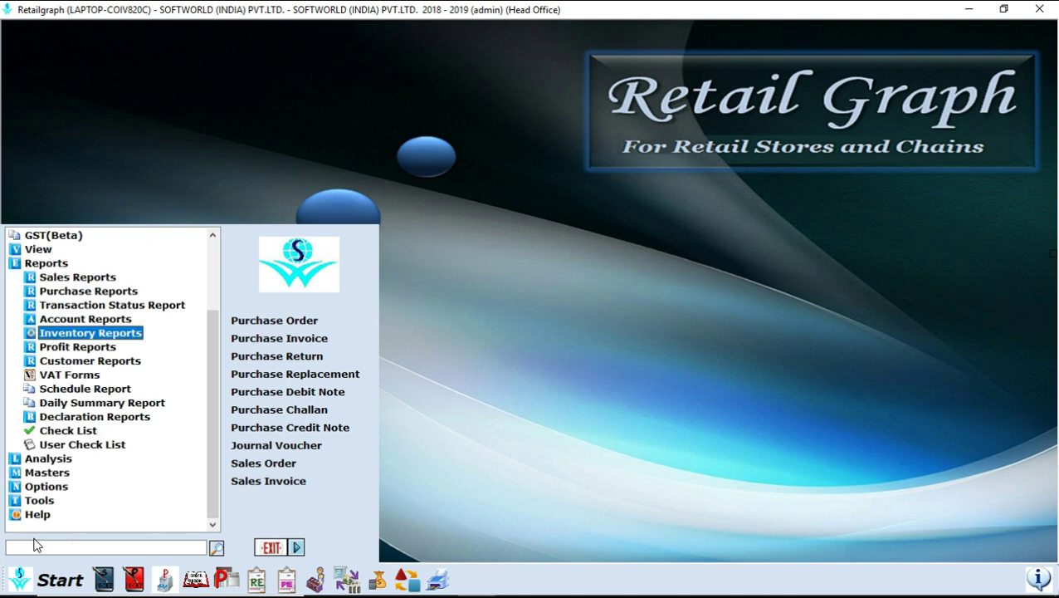
key("Down")
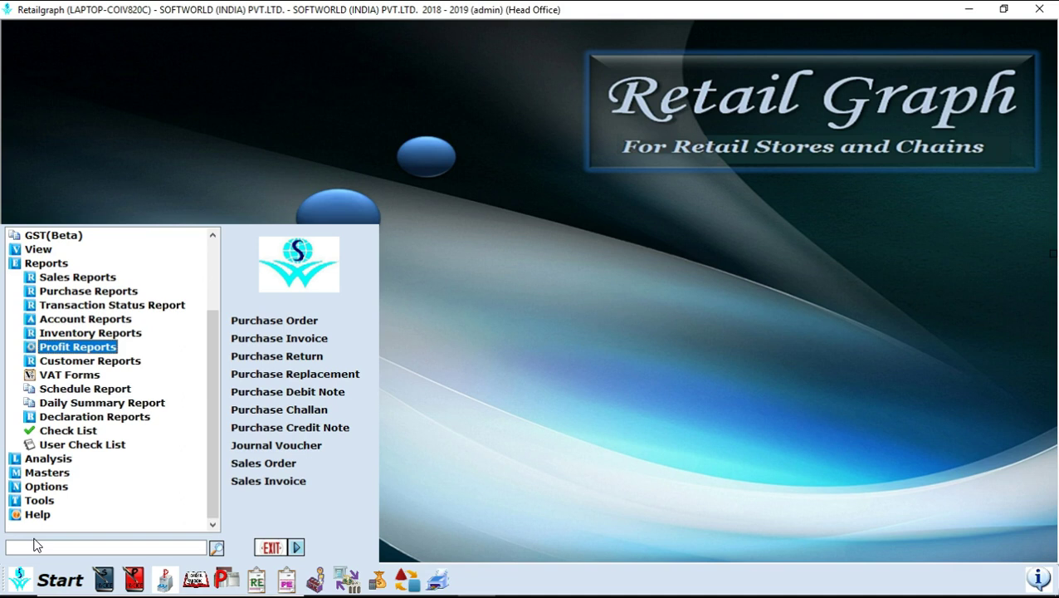
key("Right")
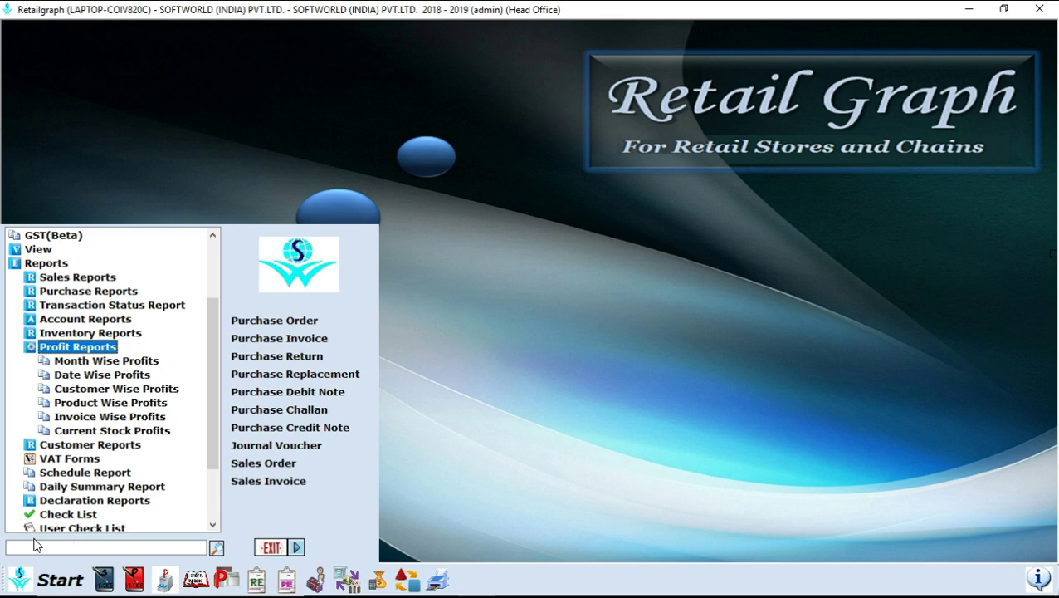
key("Left")
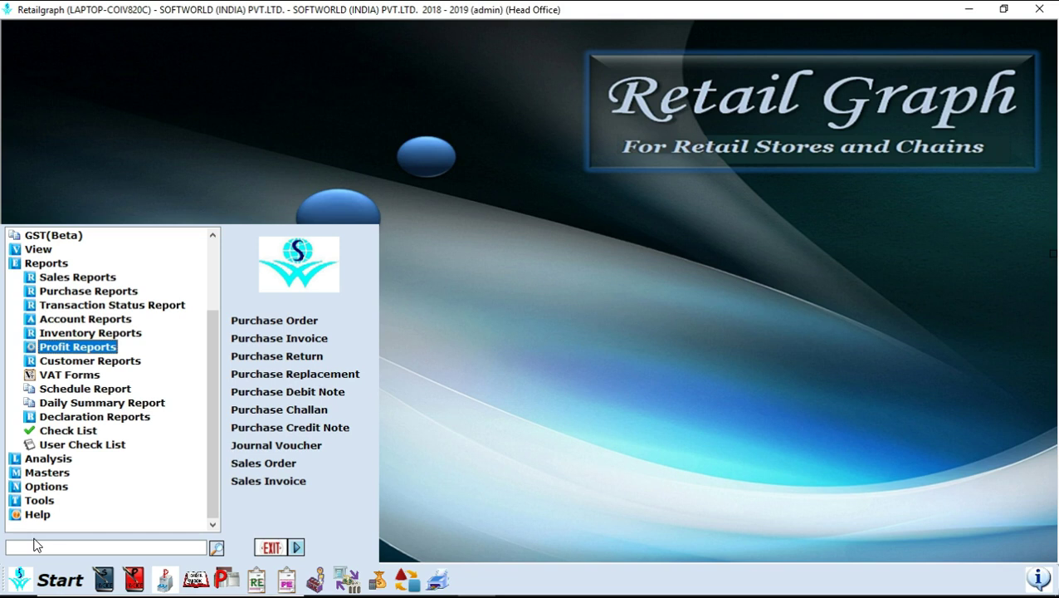
key("Left")
key("Left")
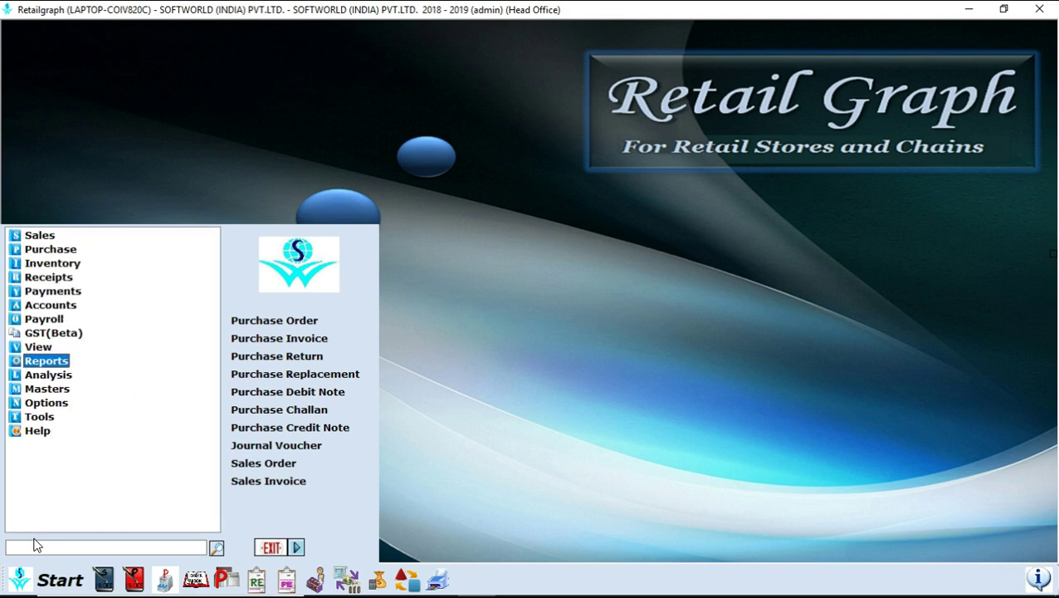
key("Down")
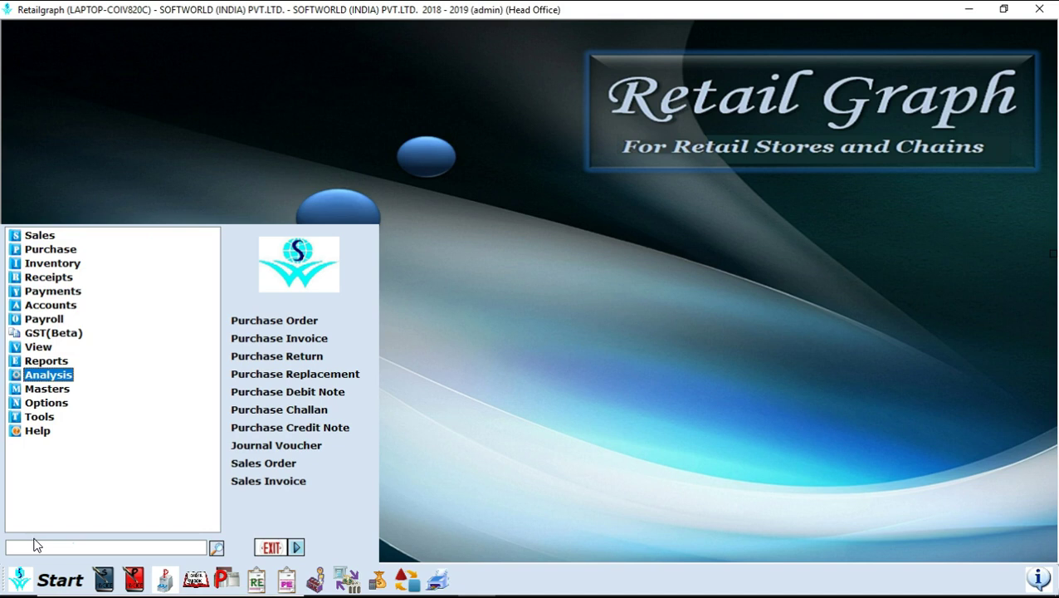
key("Right")
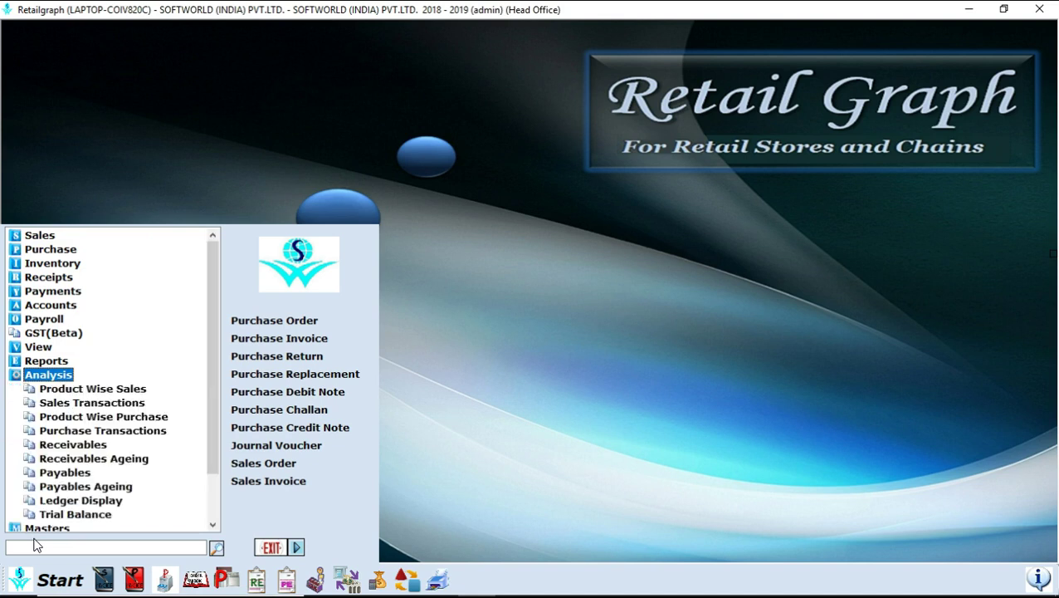
key("Down")
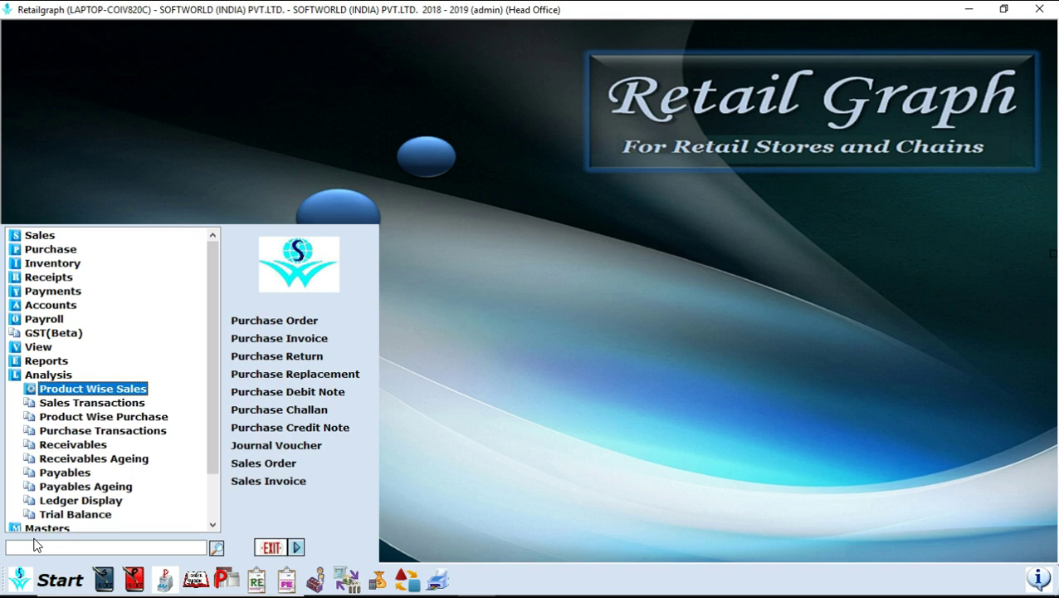
key("Left")
key("Left")
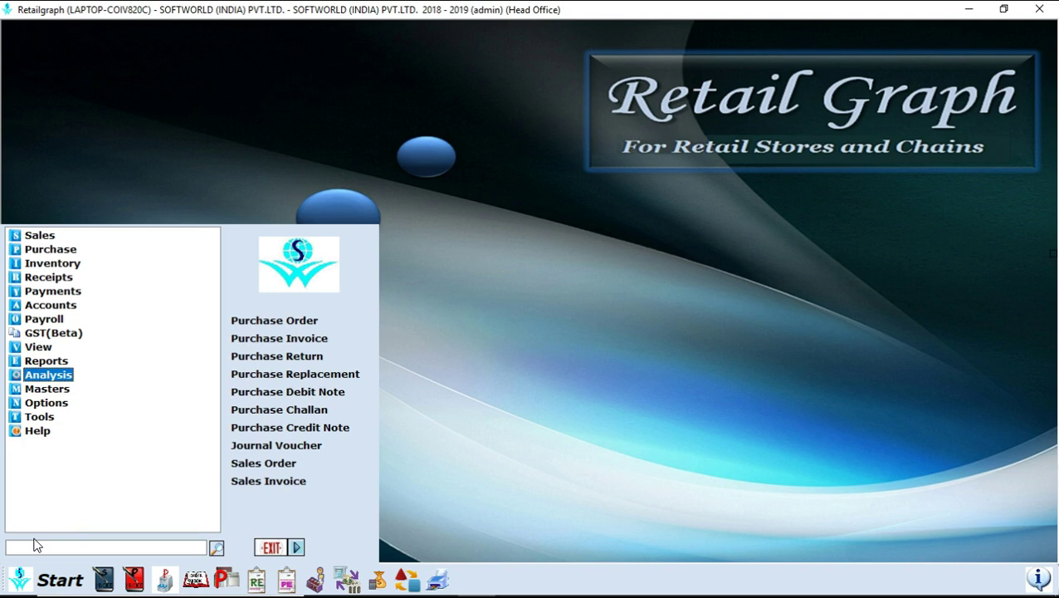
- Expand Masters and preview the Inventory and Customer/Vendor master entries
key("Down")
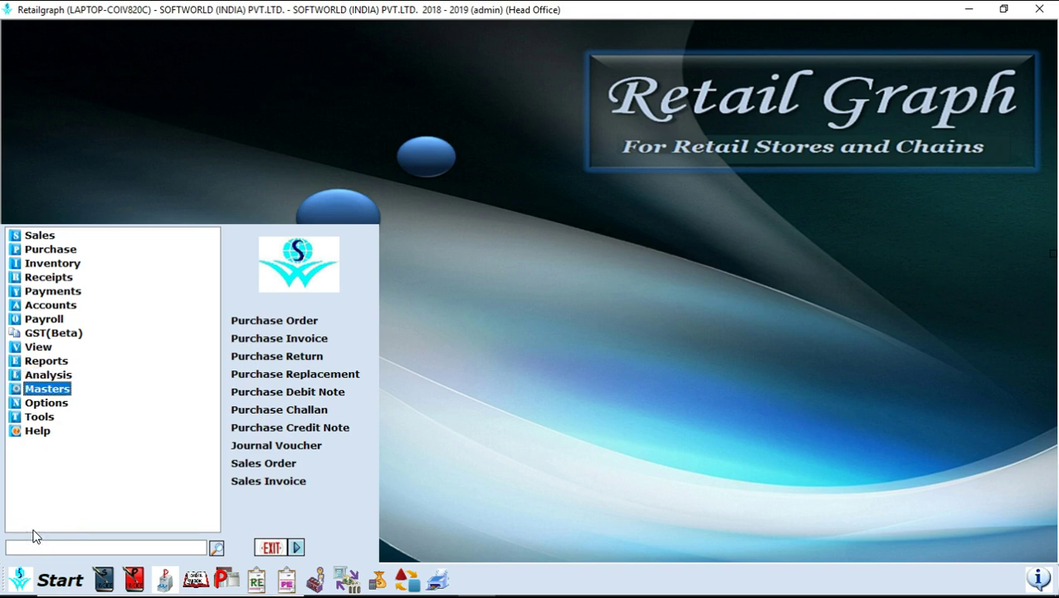
key("Right")
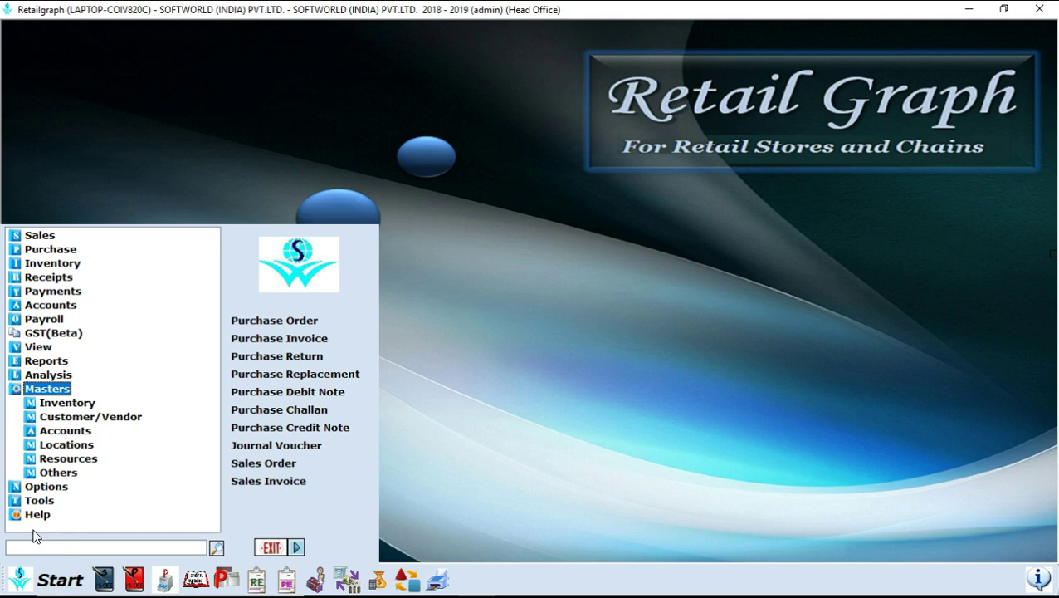
key("Down")
key("Down")
key("Down")
key("Down")
key("Down")
key("Down")
key("Up")
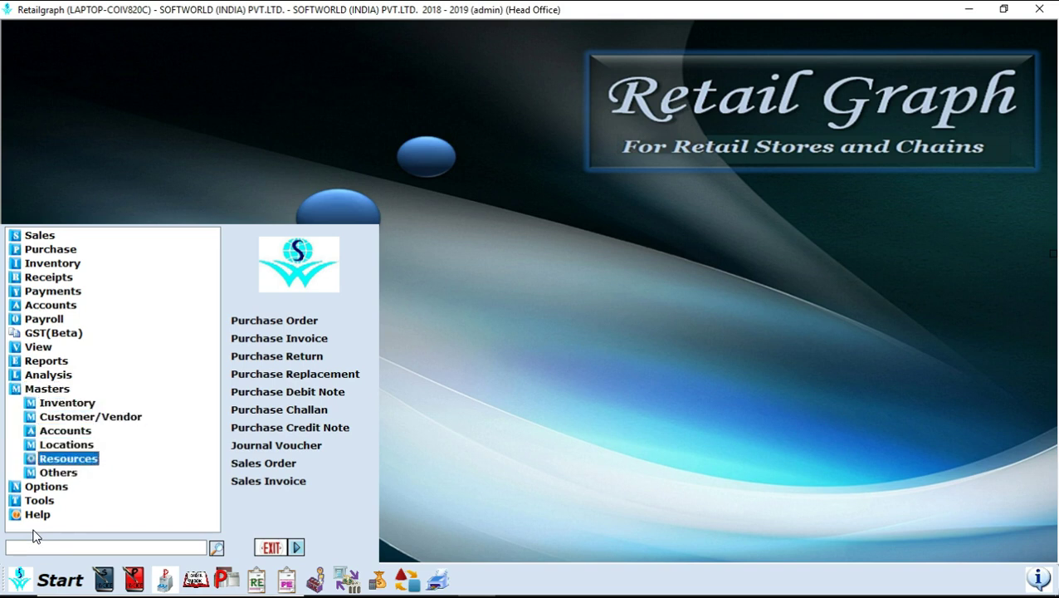
key("Up")
key("Up")
key("Up")
key("Up")
key("Right")
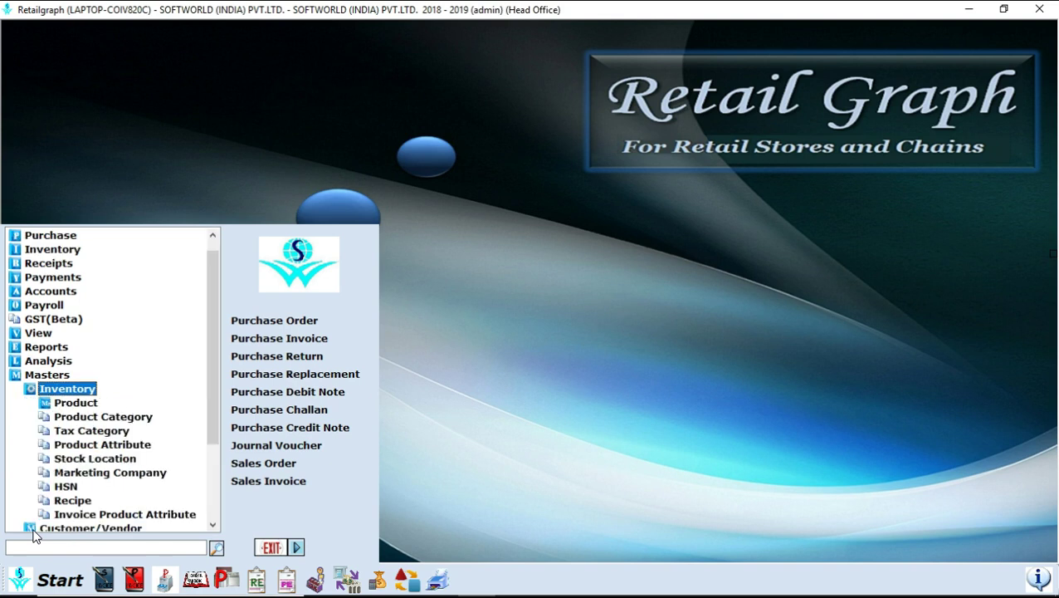
key("Left")
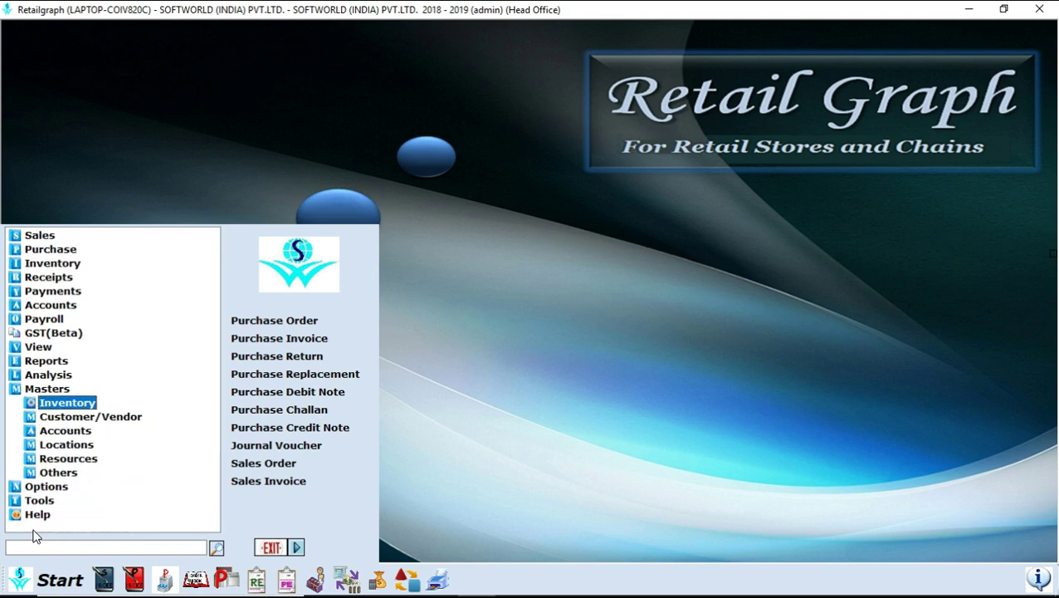
key("Down")
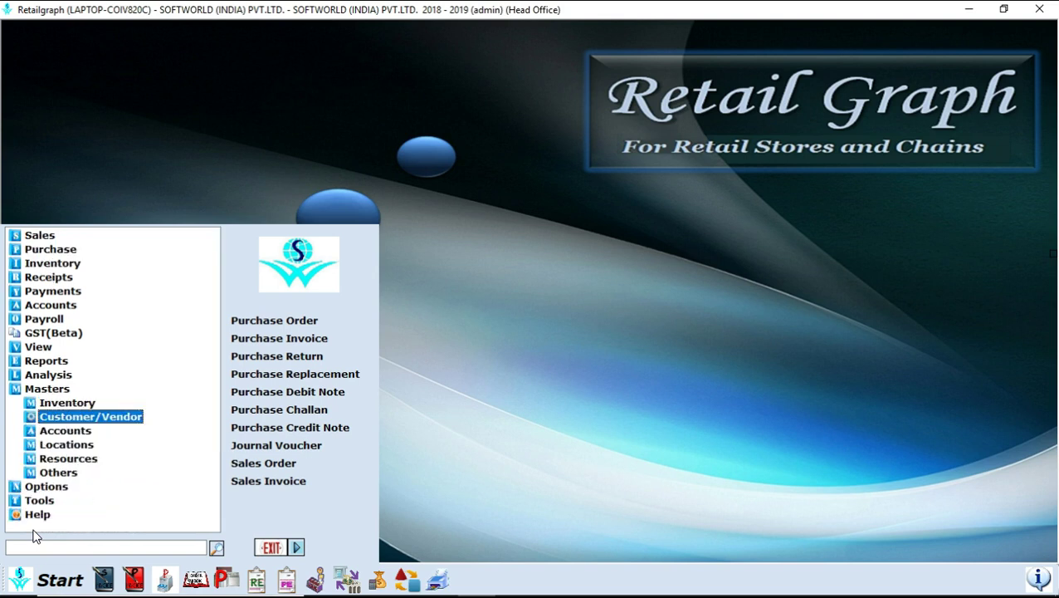
key("Right")
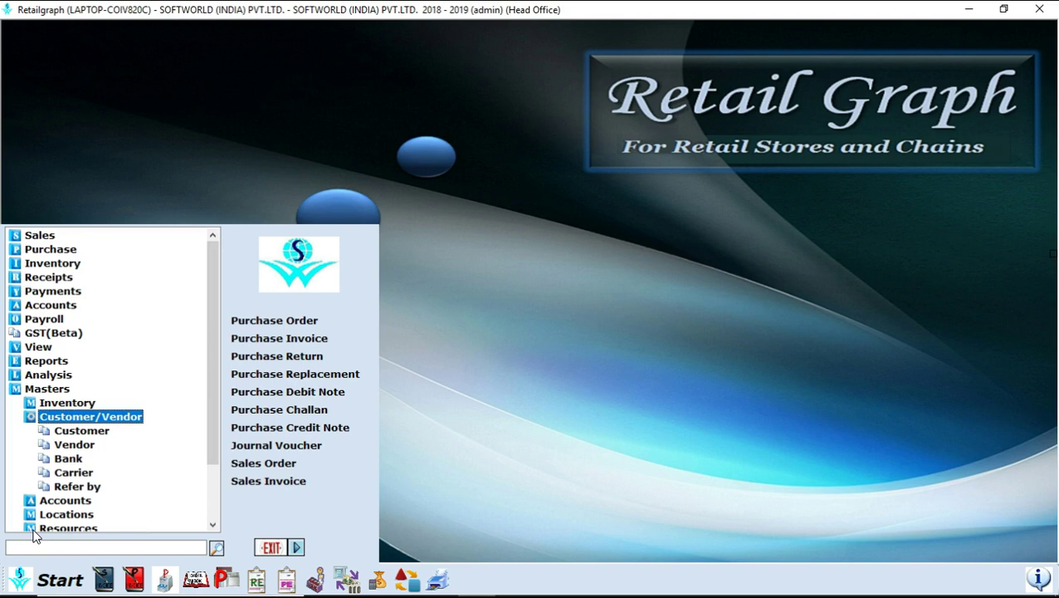
key("Left")
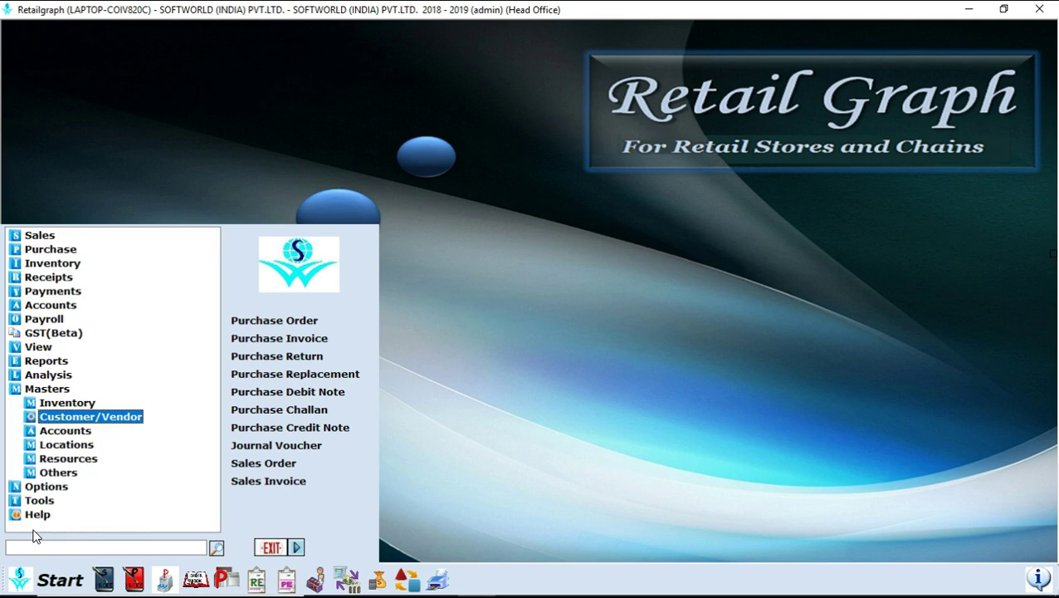
- Preview the Accounts and Locations masters, then expand Resources
key("Down")
key("Right")
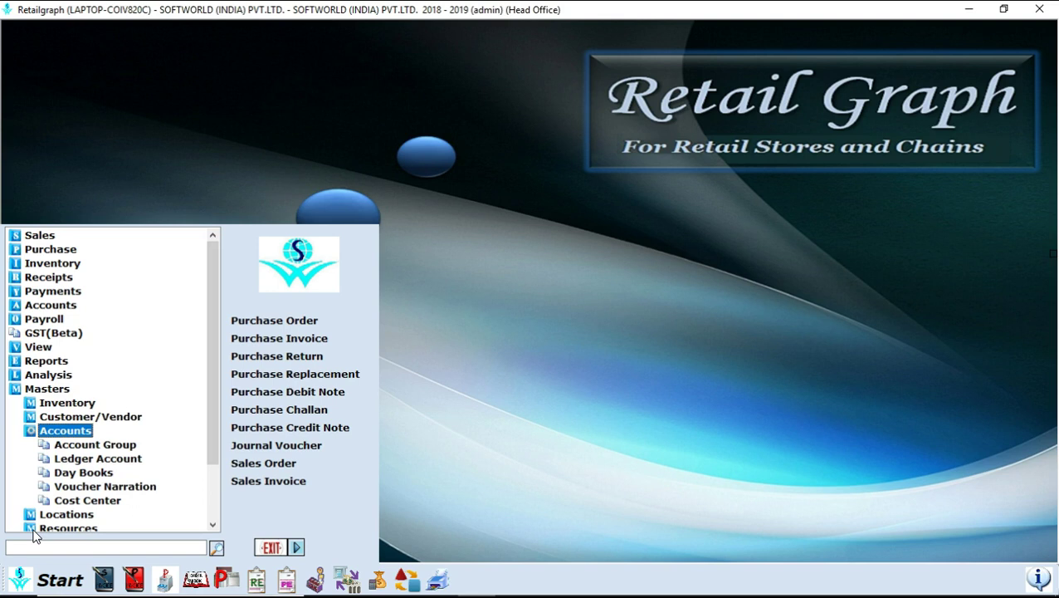
key("Left")
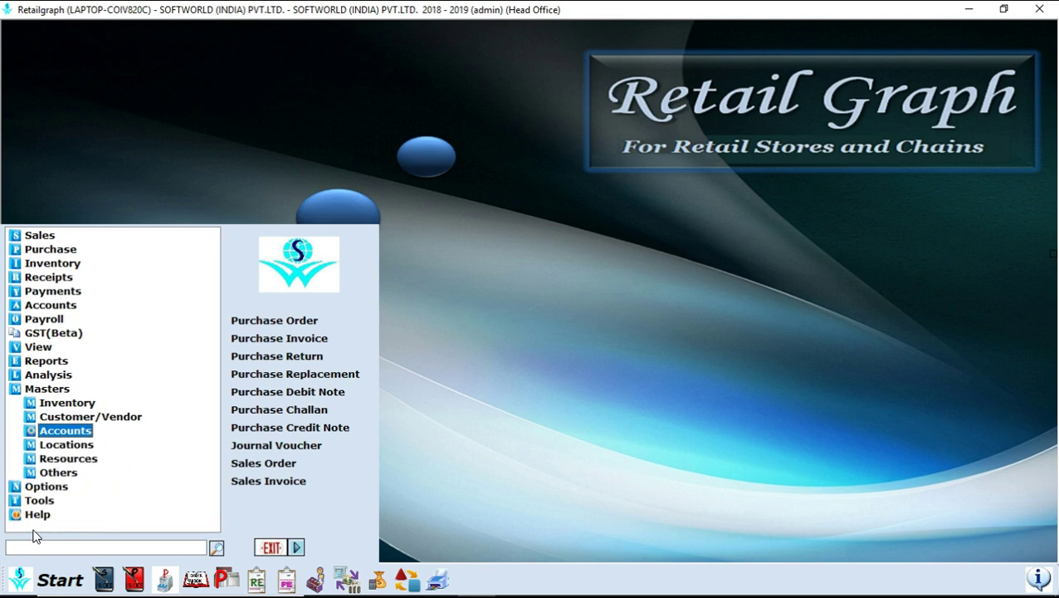
key("Down")
key("Right")
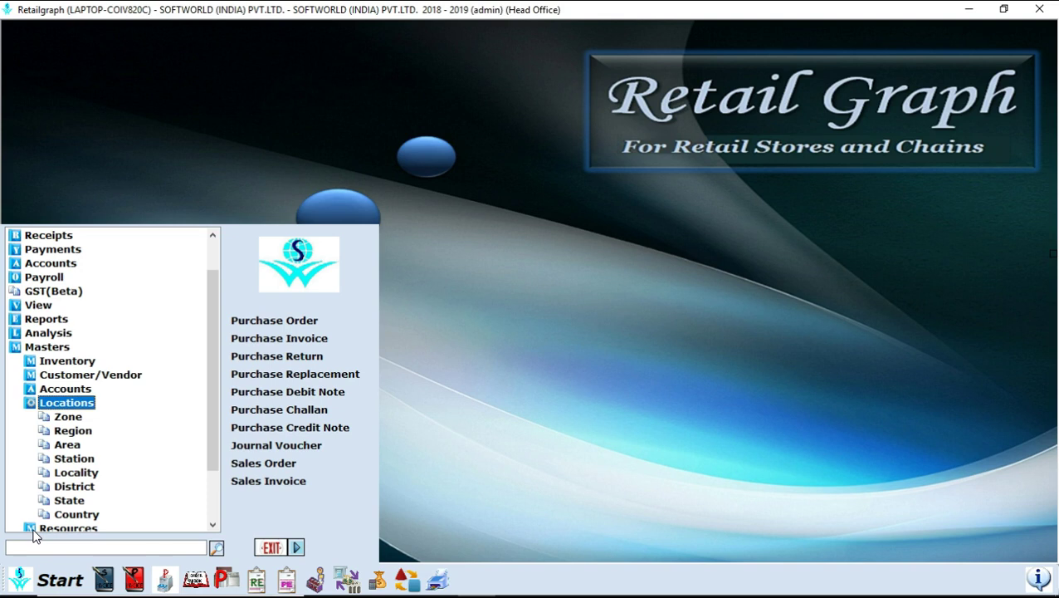
key("Left")
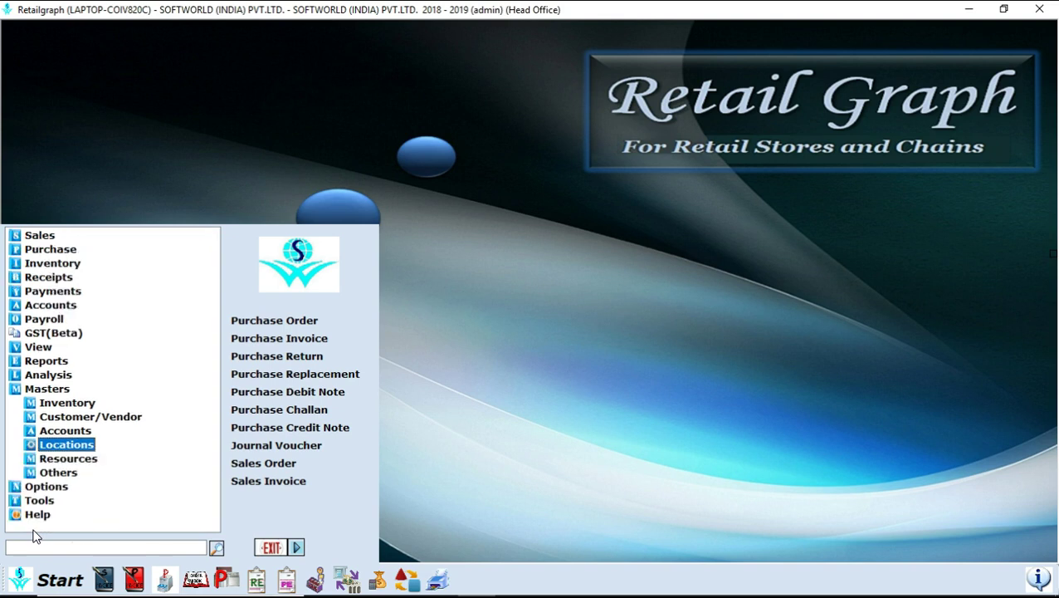
key("Down")
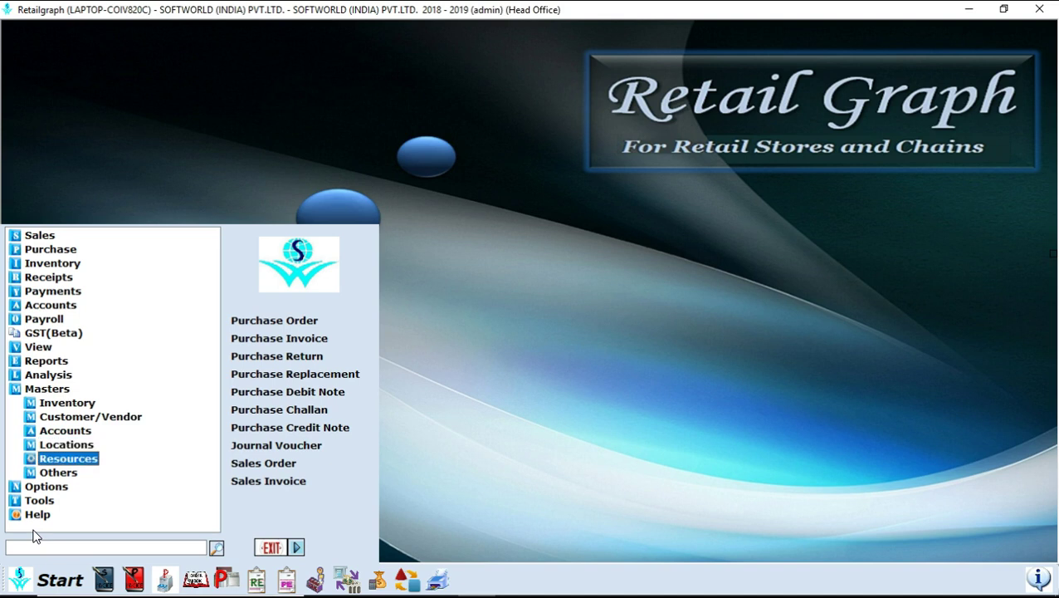
key("Right")
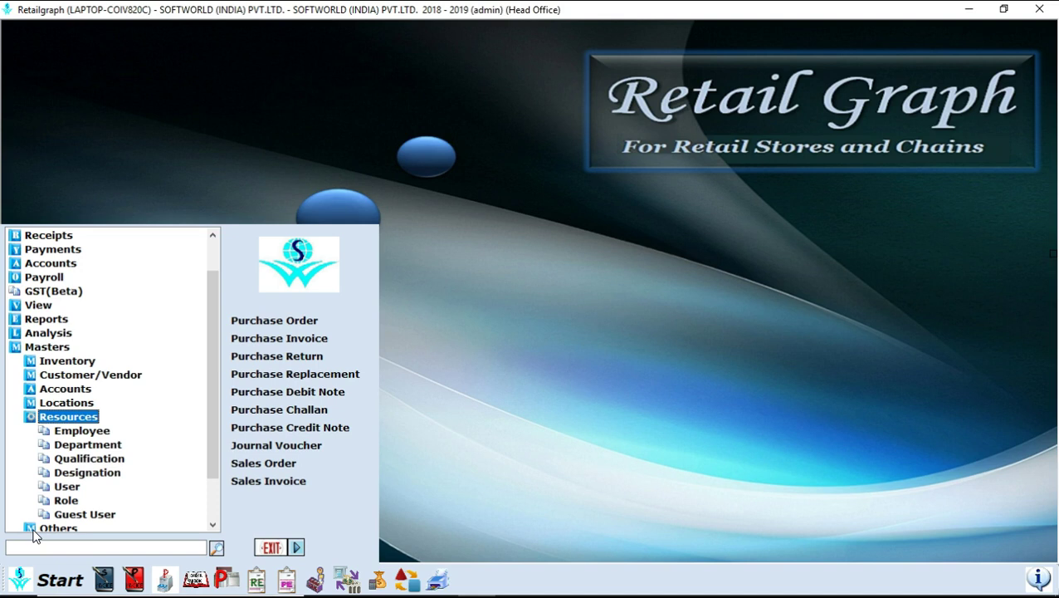
- Open the Role master under Resources to list the user roles
scroll(33, 532, "down", 1)
left_click(51, 569)
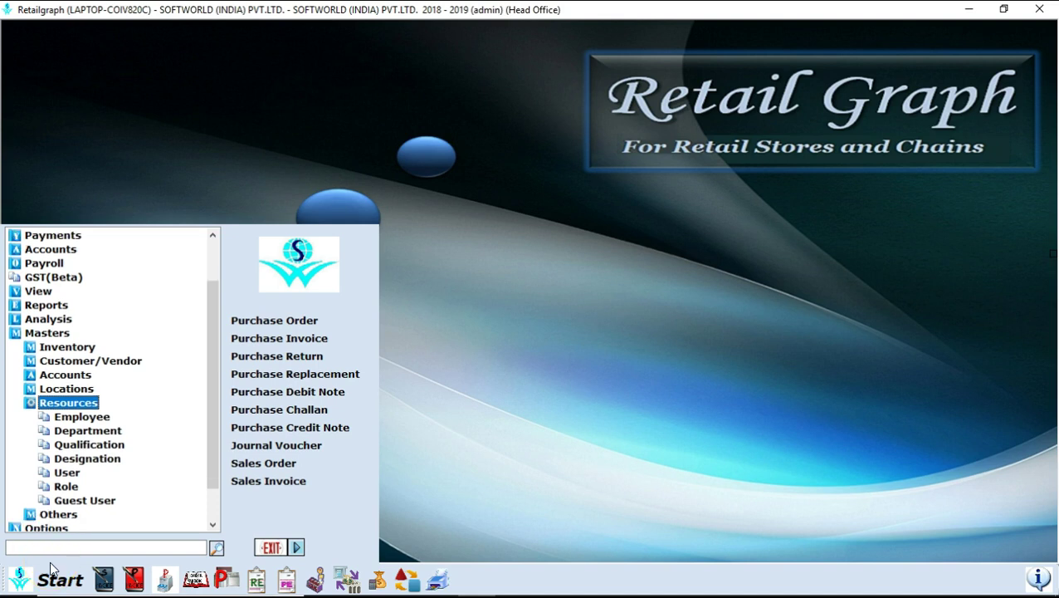
key("Down")
key("Down")
key("Down")
key("Down")
key("Down")
key("Down")
key("Return")
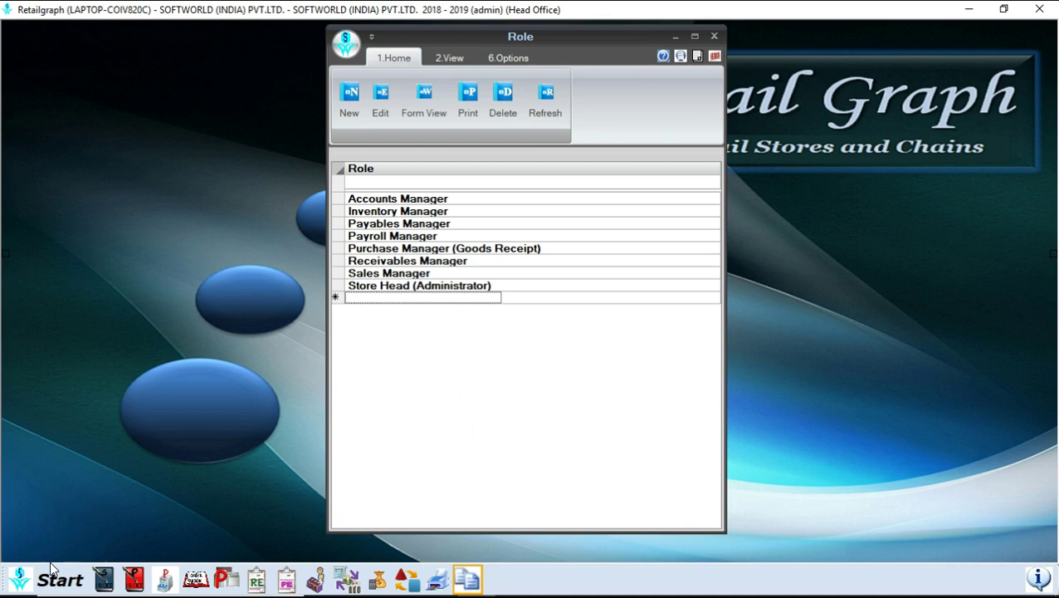
- Edit the Store Head (Administrator) role, view its Purchase rights, then close the form
left_click(379, 285)
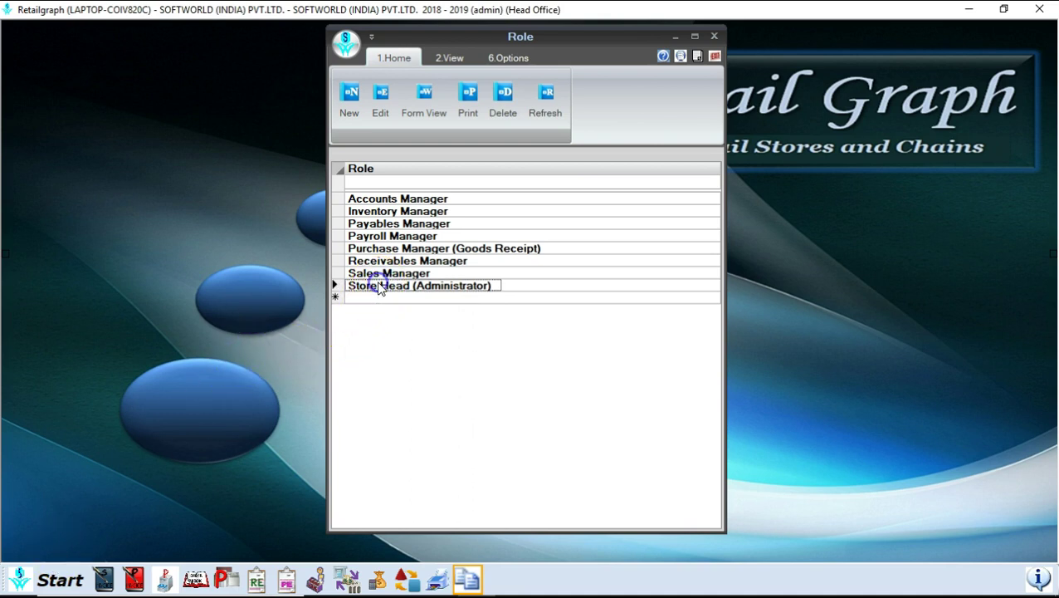
left_click(380, 108)
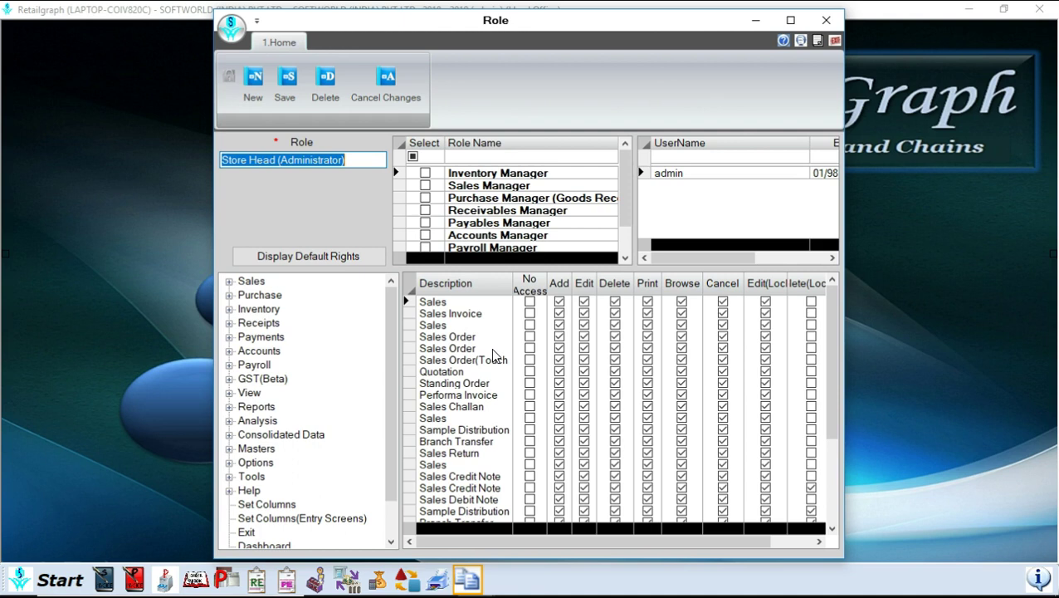
left_click(455, 359)
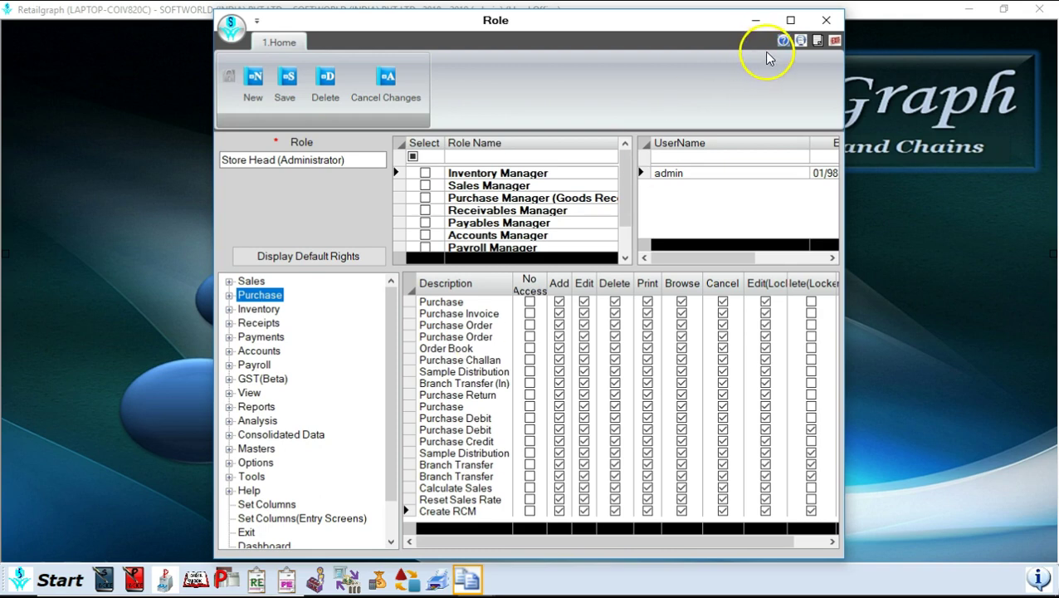
left_click(835, 39)
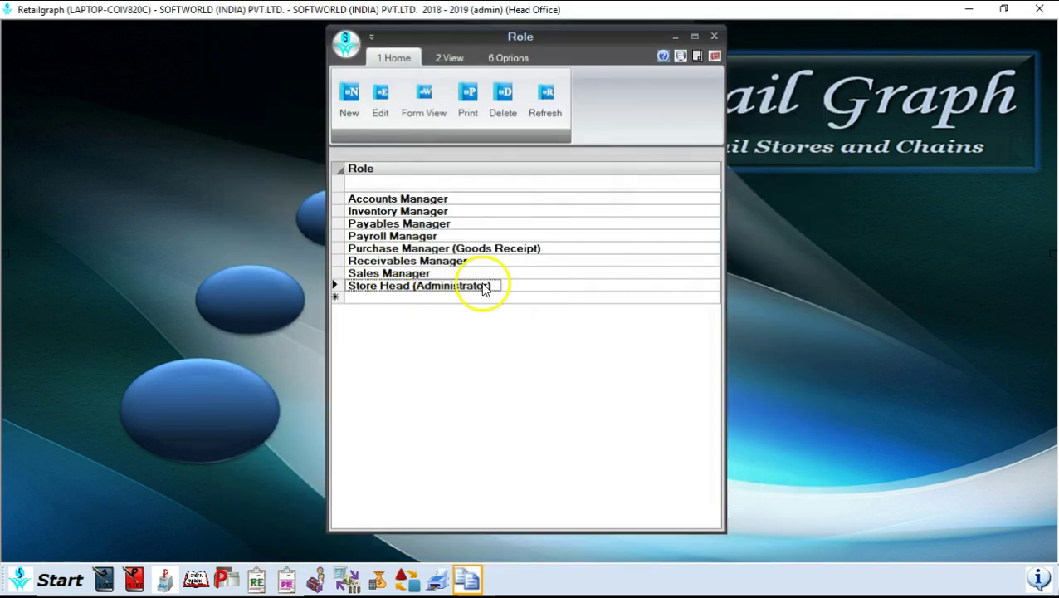
left_click(715, 55)
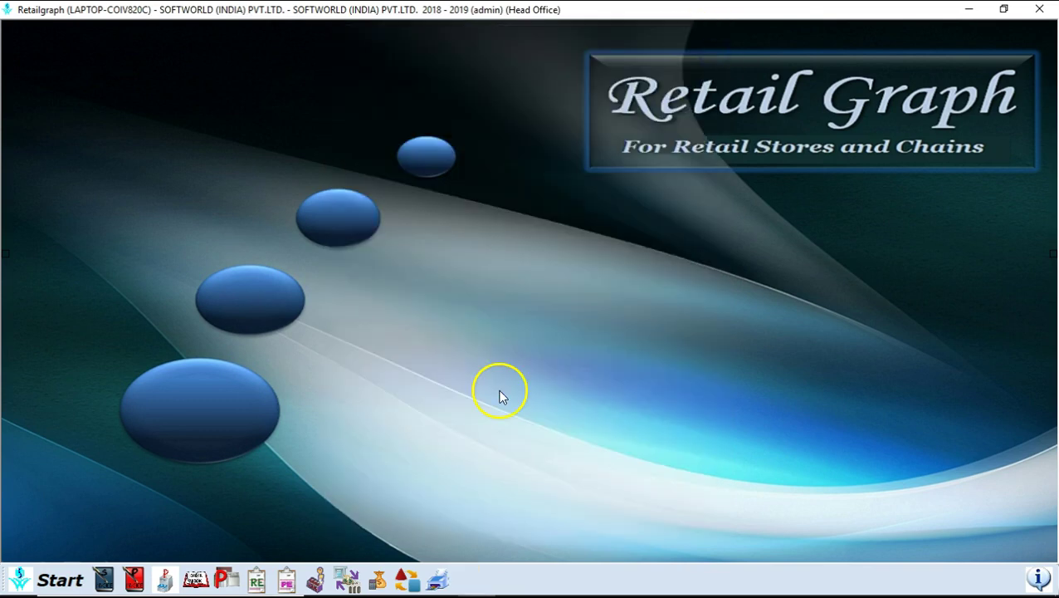
left_click(52, 576)
key("Return")
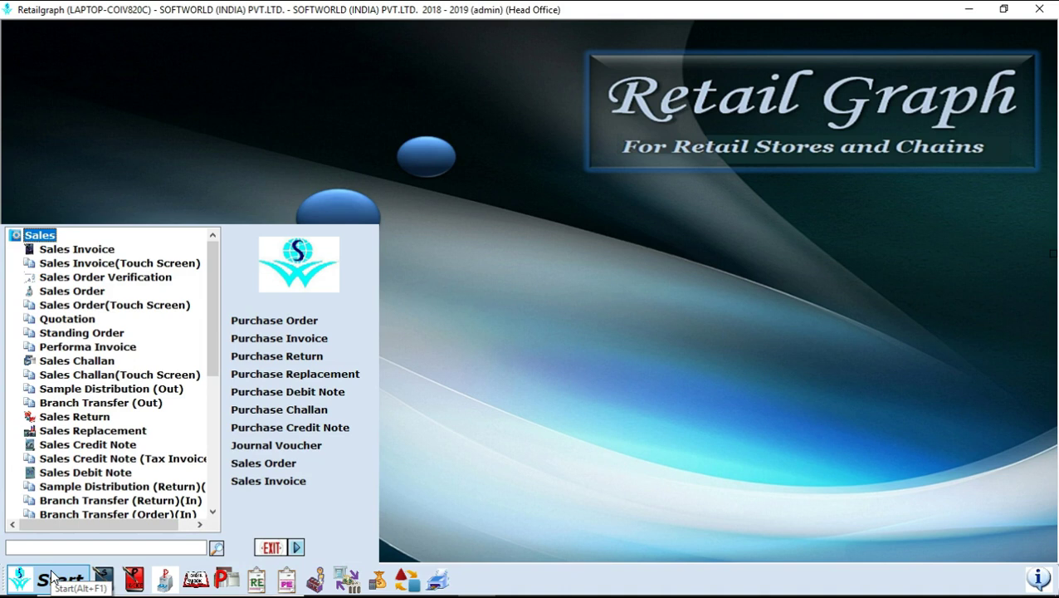
key("Down")
key("Down")
key("Down")
key("Down")
key("Down")
key("Down")
key("Down")
key("Down")
key("Down")
key("Down")
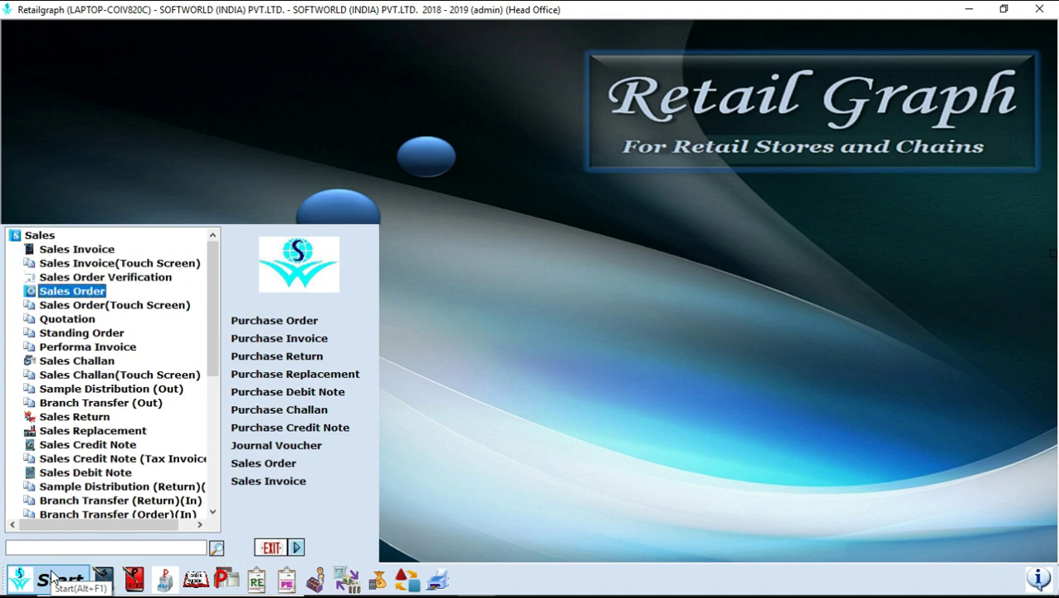
key("Down")
key("Down")
key("Down")
key("Down")
key("Down")
key("Down")
key("Down")
key("Down")
key("Down")
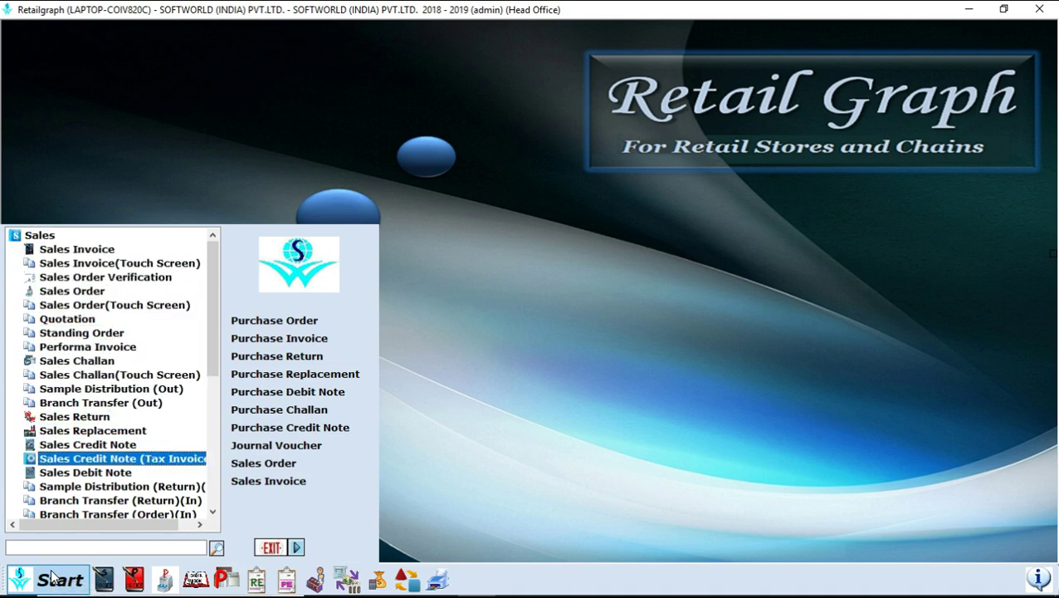
key("Up")
key("Up")
key("Up")
key("Up")
key("Up")
key("Up")
key("Up")
key("Up")
key("Up")
key("Up")
key("Up")
key("Up")
key("Up")
key("Up")
key("Up")
key("Up")
key("Up")
key("Up")
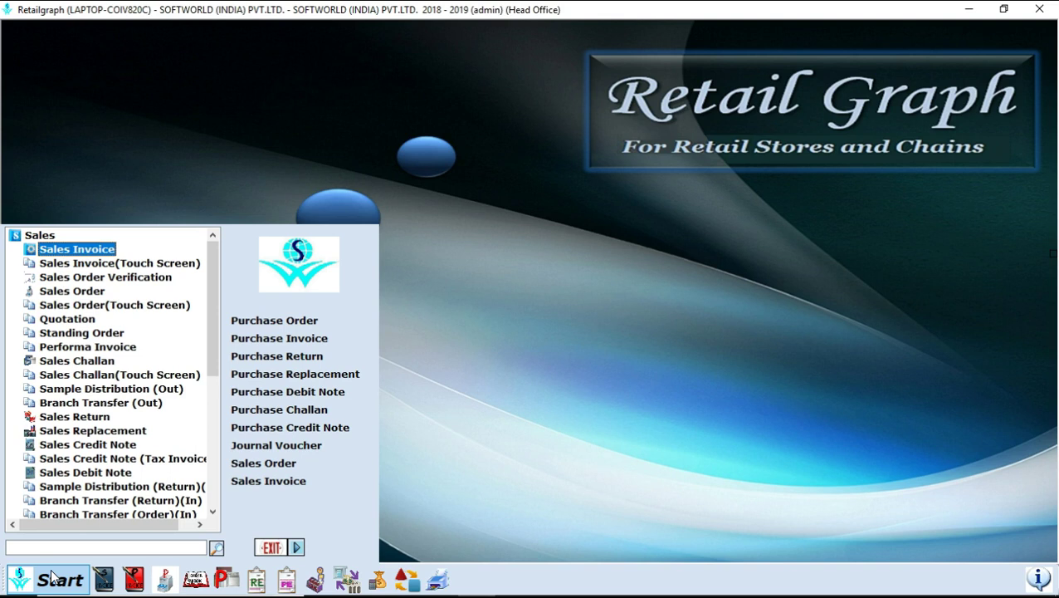
- Collapse the Sales entries and preview the Options module's entries
left_click(30, 533)
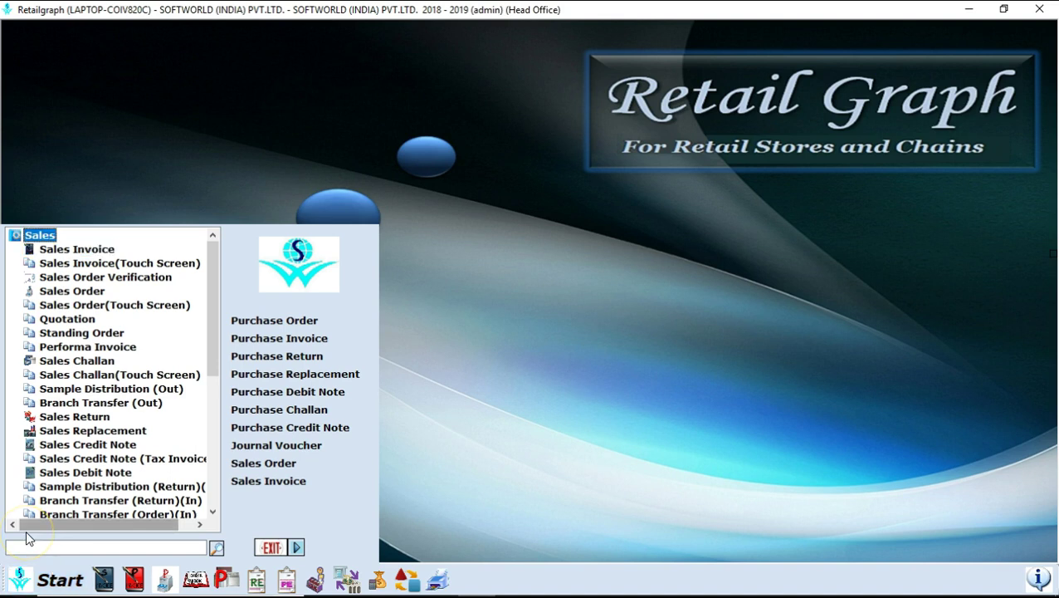
key("Left")
key("Down")
key("Down")
key("Down")
key("Down")
key("Down")
key("Down")
key("Down")
key("Down")
key("Down")
key("Down")
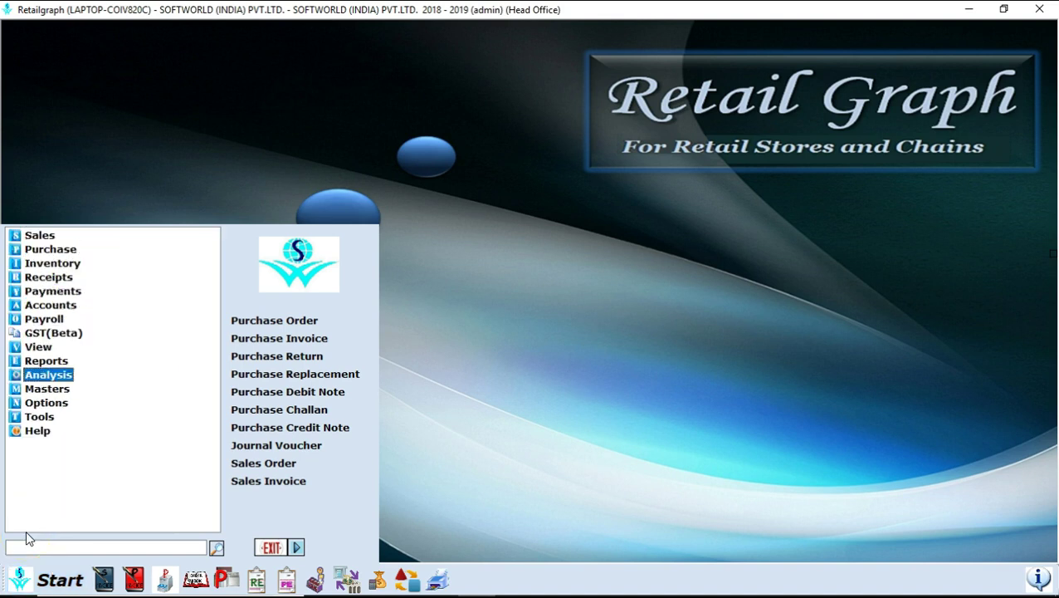
key("Down")
key("Down")
key("Right")
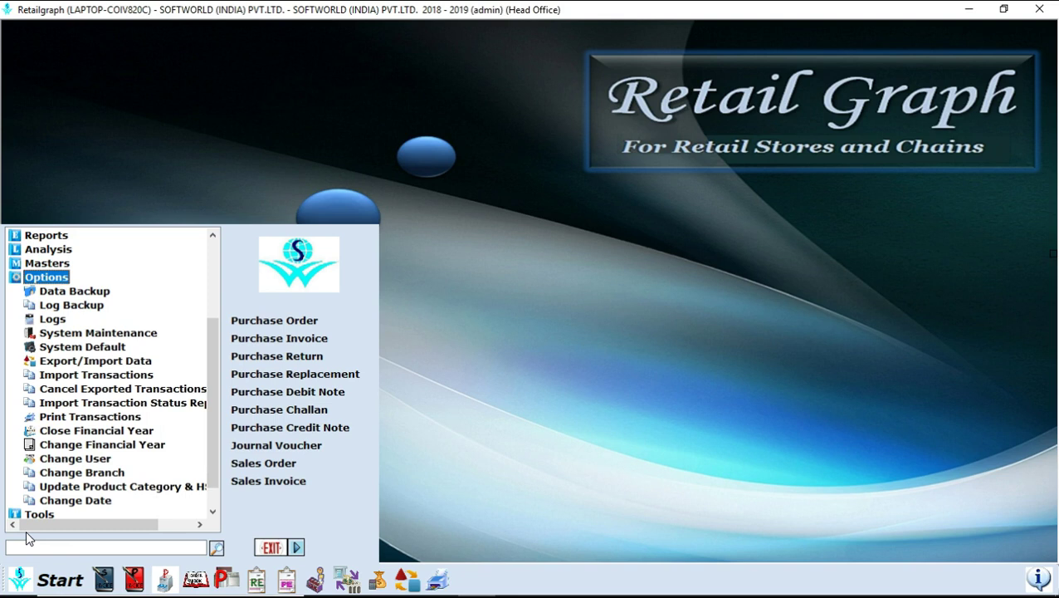
key("Left")
left_click(50, 540)
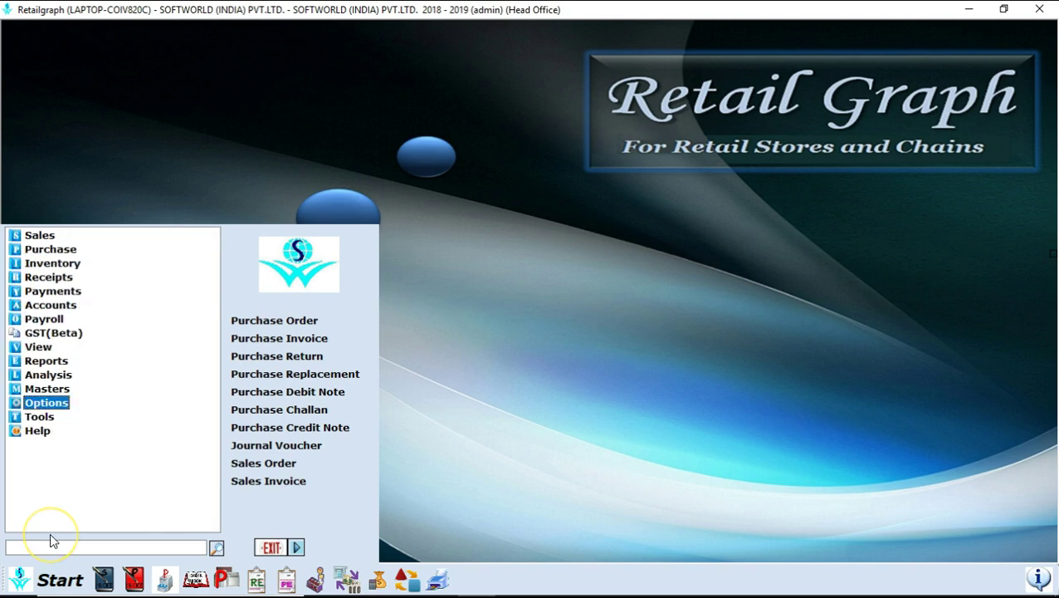
- Expand Tools and select the Schedule SMS/Email utility
key("Down")
key("Right")
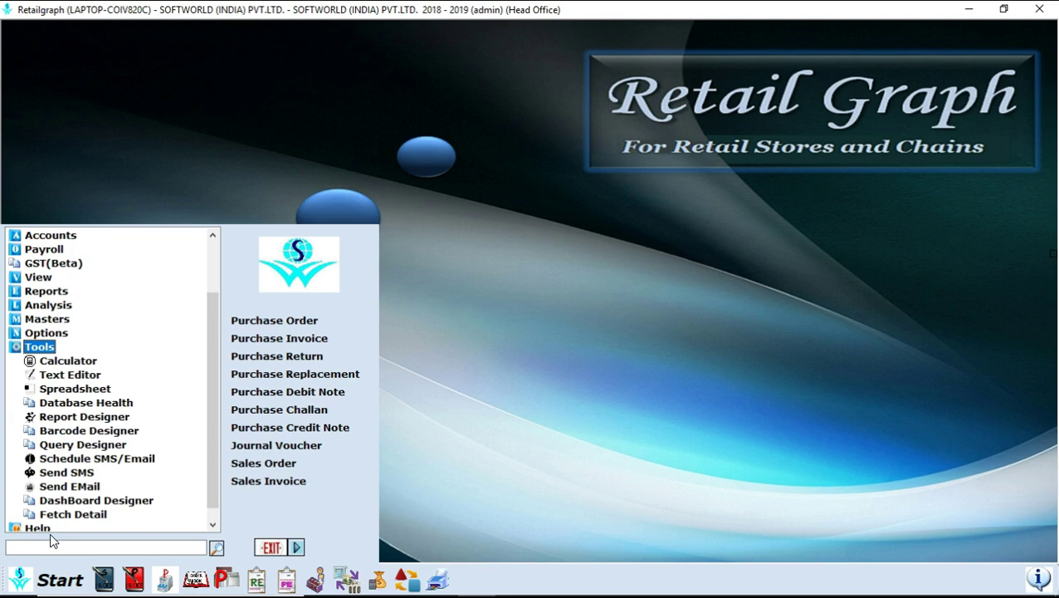
key("Down")
key("Down")
key("Down")
key("Down")
key("Down")
key("Down")
key("Down")
key("Down")
key("Down")
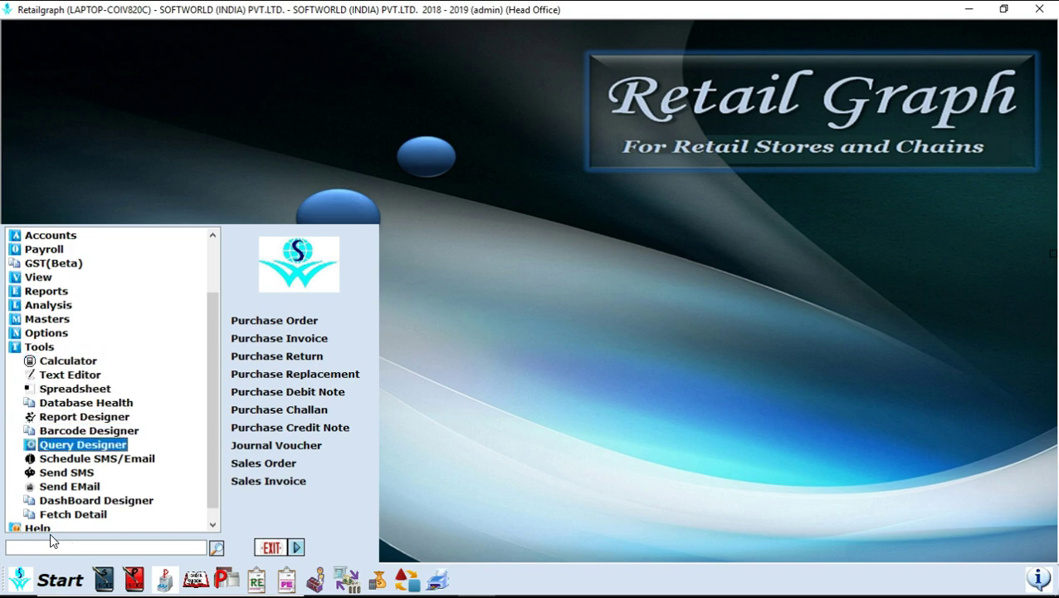
key("Down")
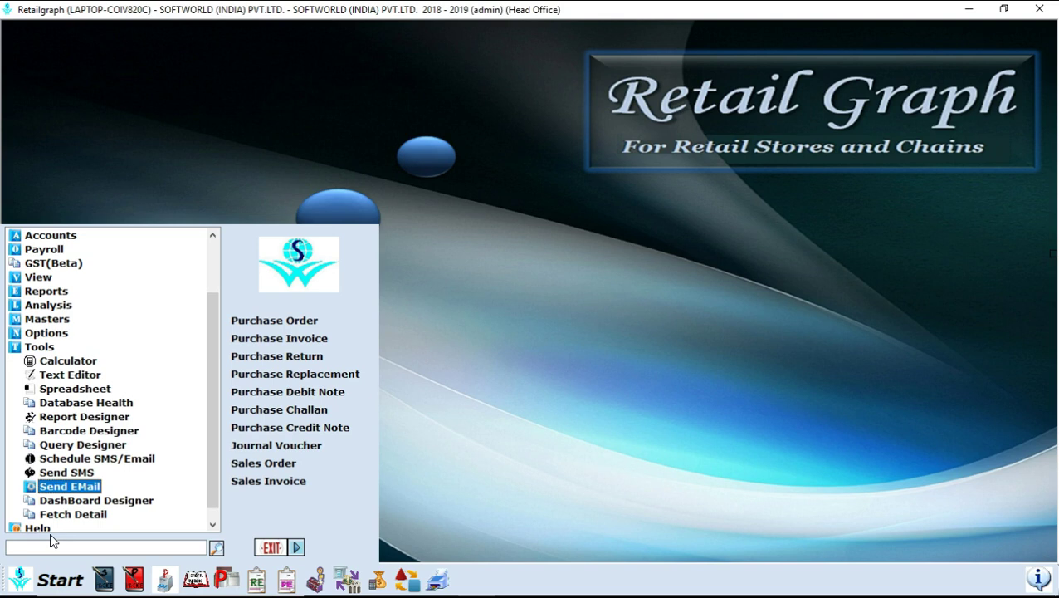
key("Up")
key("Up")
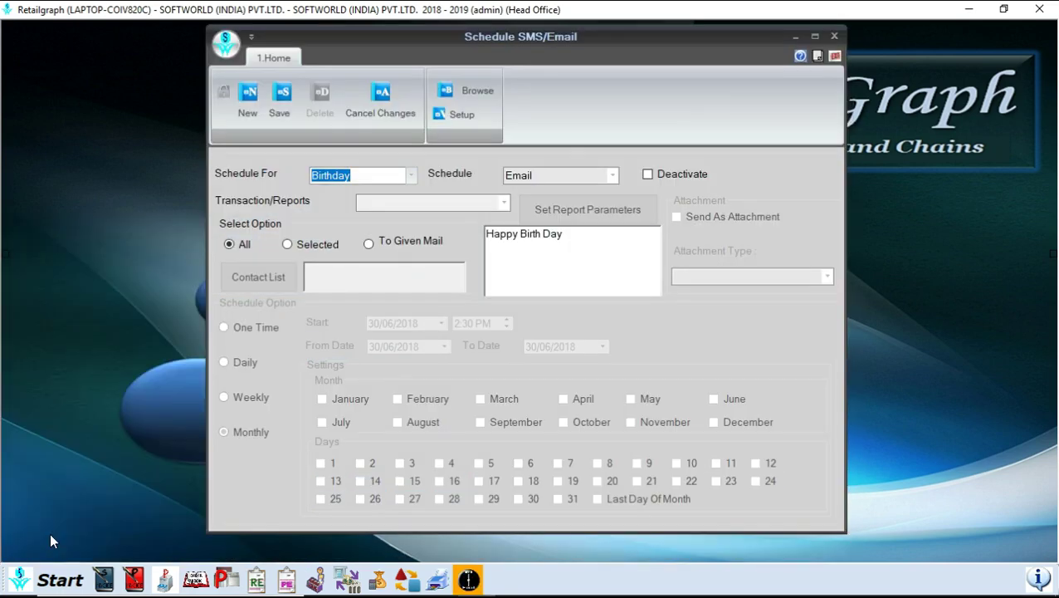
- Review the occasion and delivery choices, keeping Birthday and Email
left_click(409, 175)
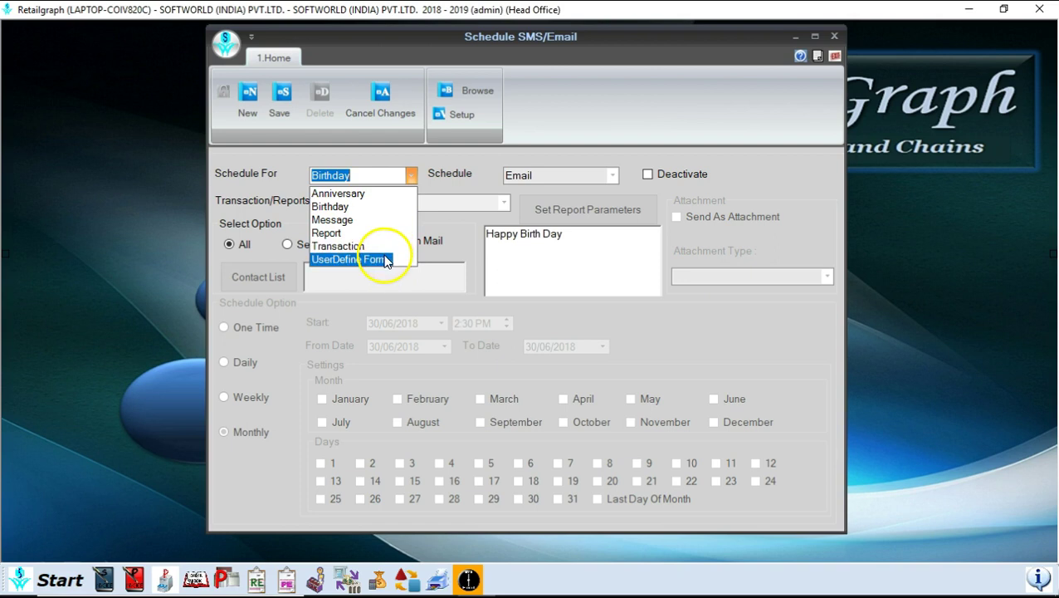
left_click(615, 177)
left_click(616, 177)
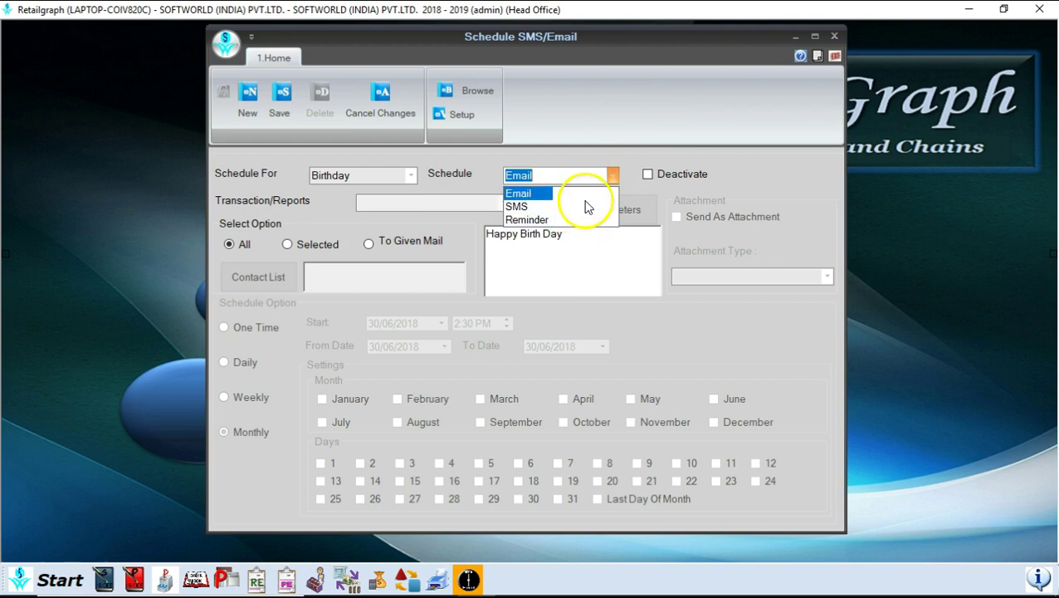
left_click(585, 205)
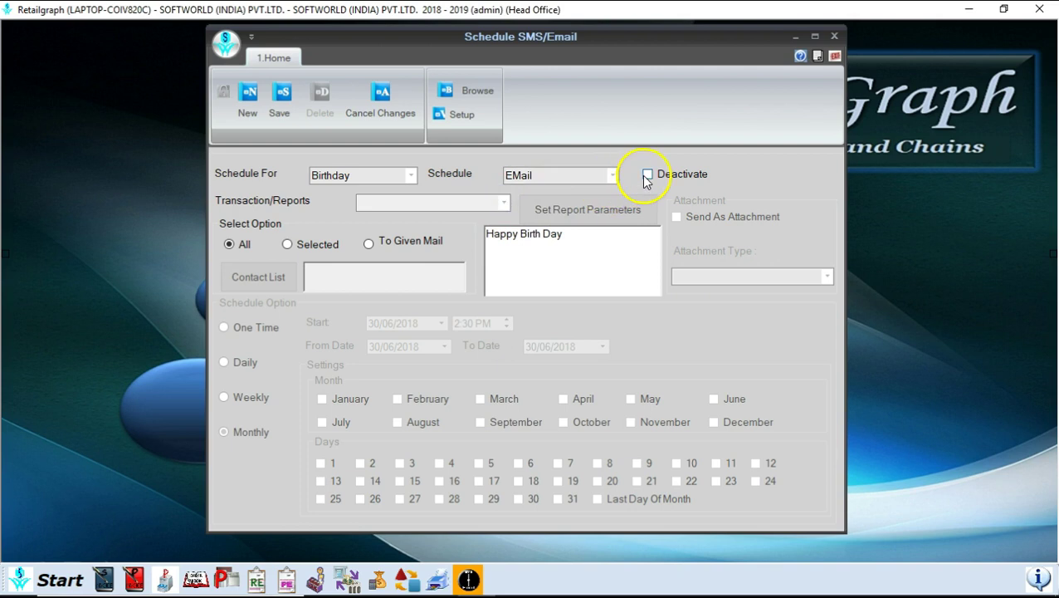
- Schedule the Vendor Wise Near Expiry Analysis report as an EXCEL email, then choose Exit
left_click(413, 181)
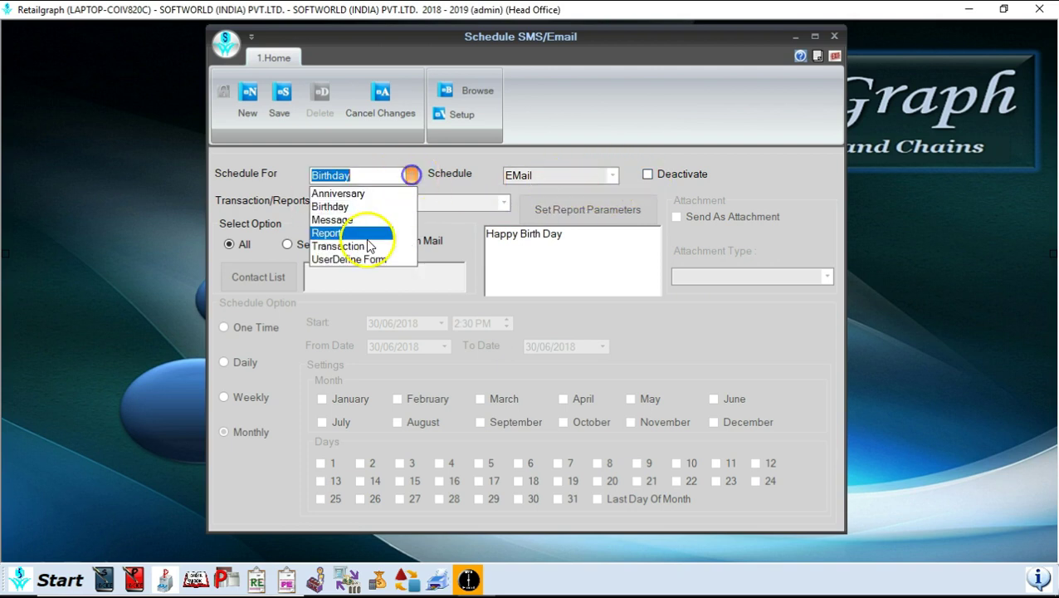
left_click(366, 235)
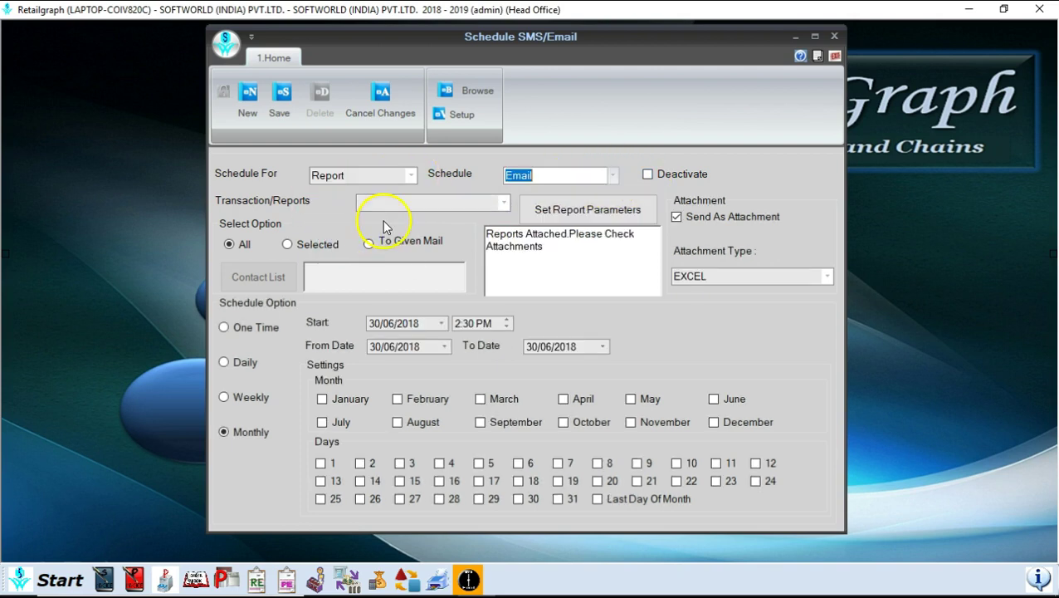
left_click(504, 202)
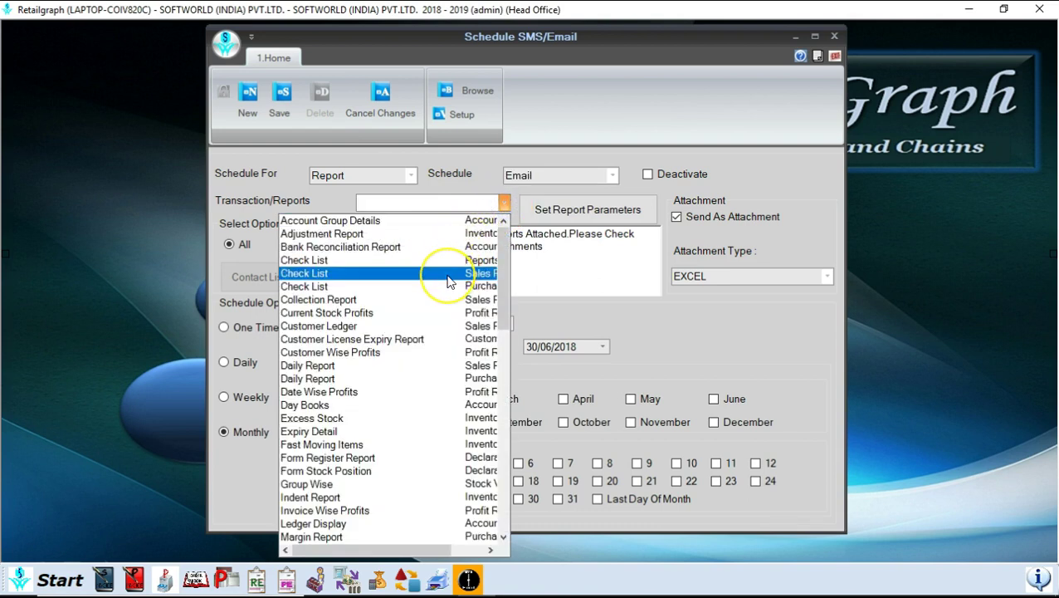
key("Down")
key("Down")
key("Down")
key("Down")
key("Down")
key("Down")
key("Down")
key("Down")
key("Down")
key("Down")
key("Down")
key("Down")
key("Down")
key("Down")
key("Down")
key("Down")
key("Down")
key("Down")
key("Down")
key("Down")
key("Down")
key("Down")
key("Down")
key("Down")
key("Down")
key("Down")
key("Down")
key("Down")
key("Down")
key("Down")
key("Down")
key("Down")
key("Down")
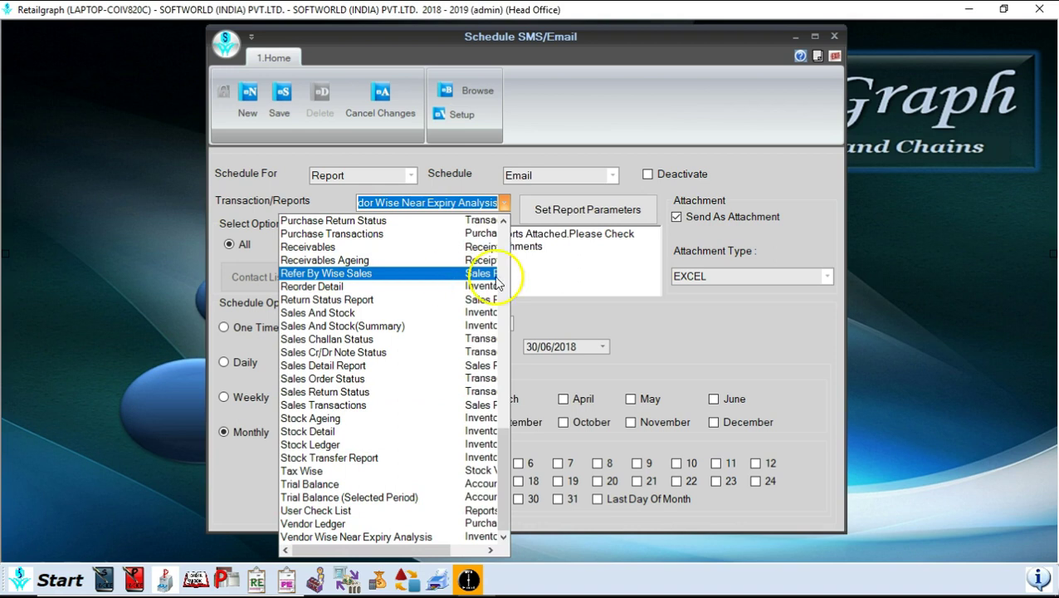
left_click(828, 277)
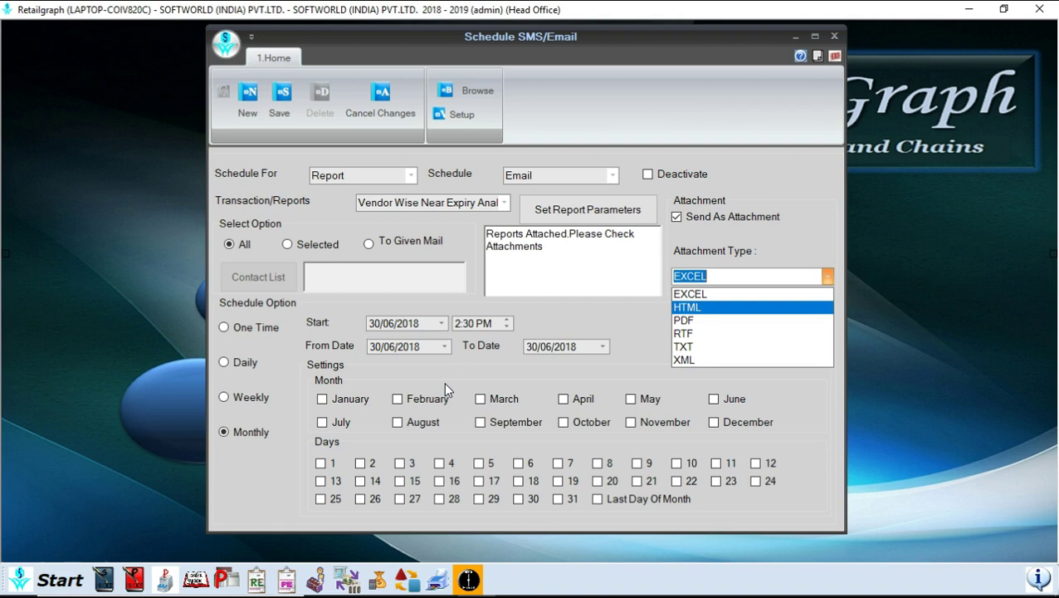
left_click(835, 57)
left_click(836, 57)
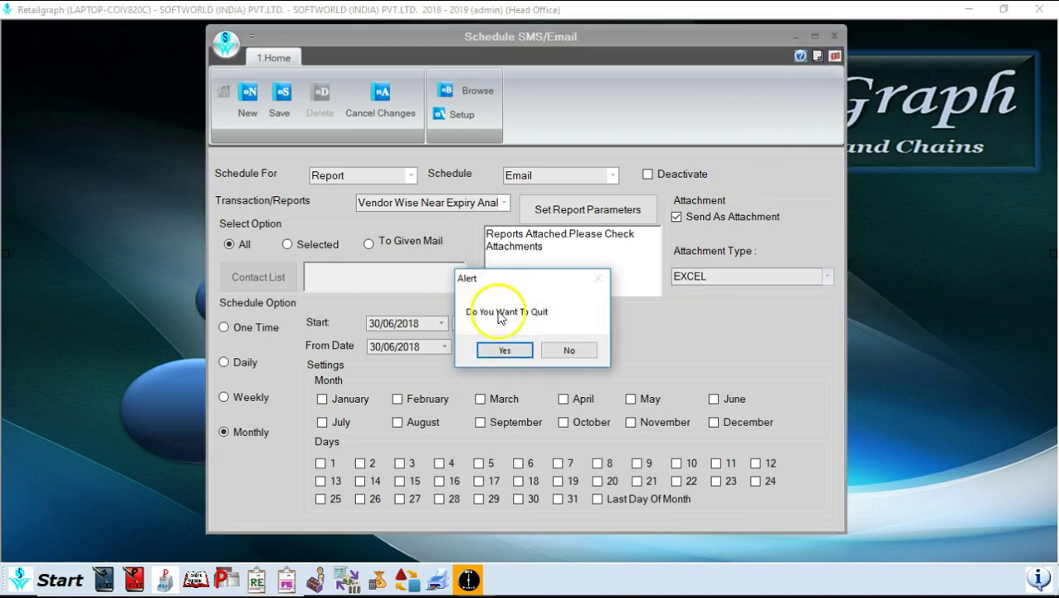
- Confirm quitting Schedule SMS/Email, then preview the Help topics and collapse them
left_click(503, 350)
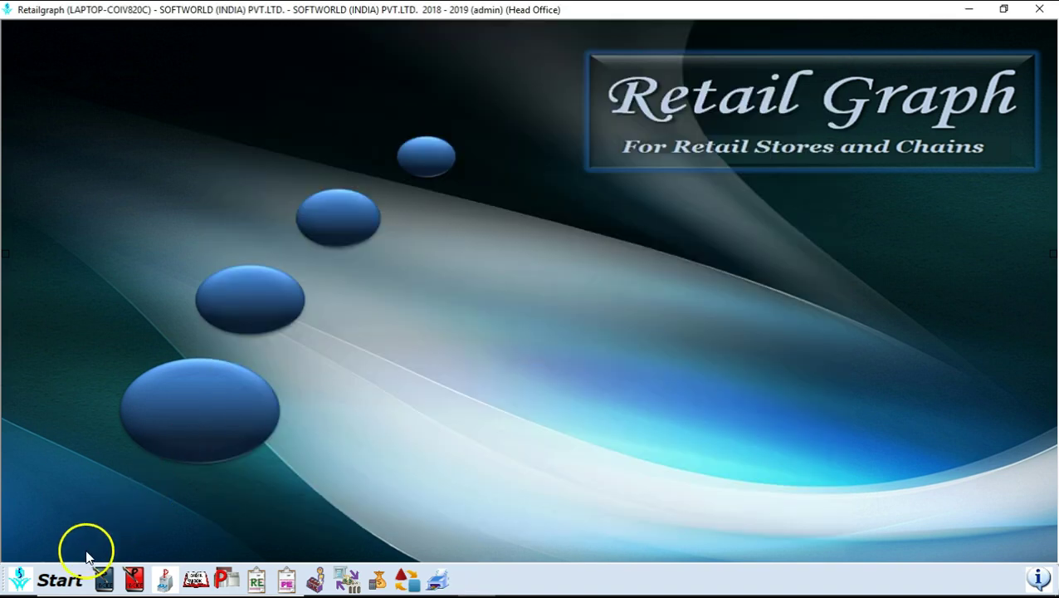
left_click(67, 577)
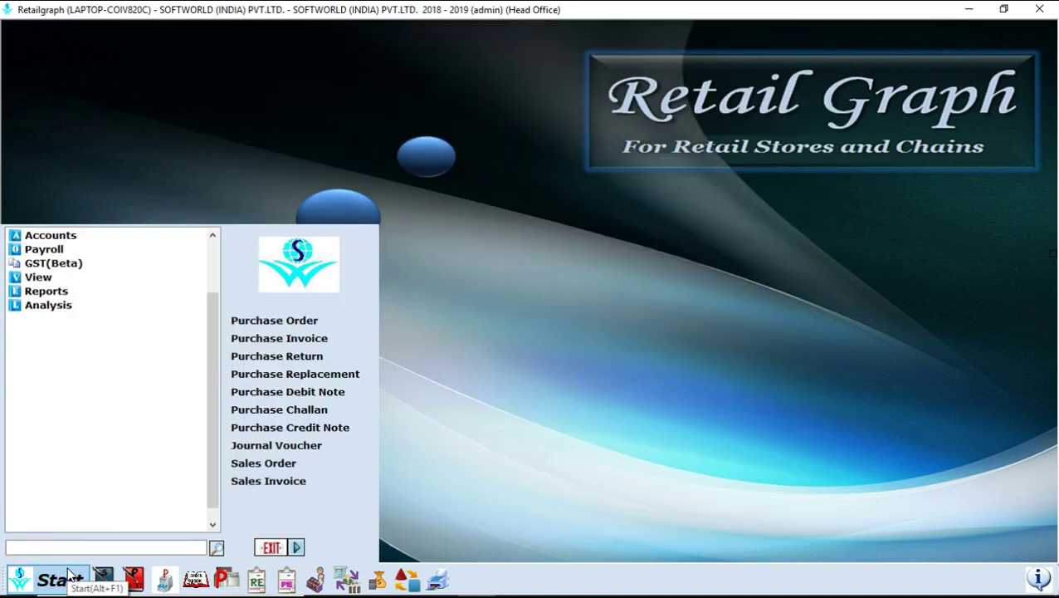
key("Down")
key("Right")
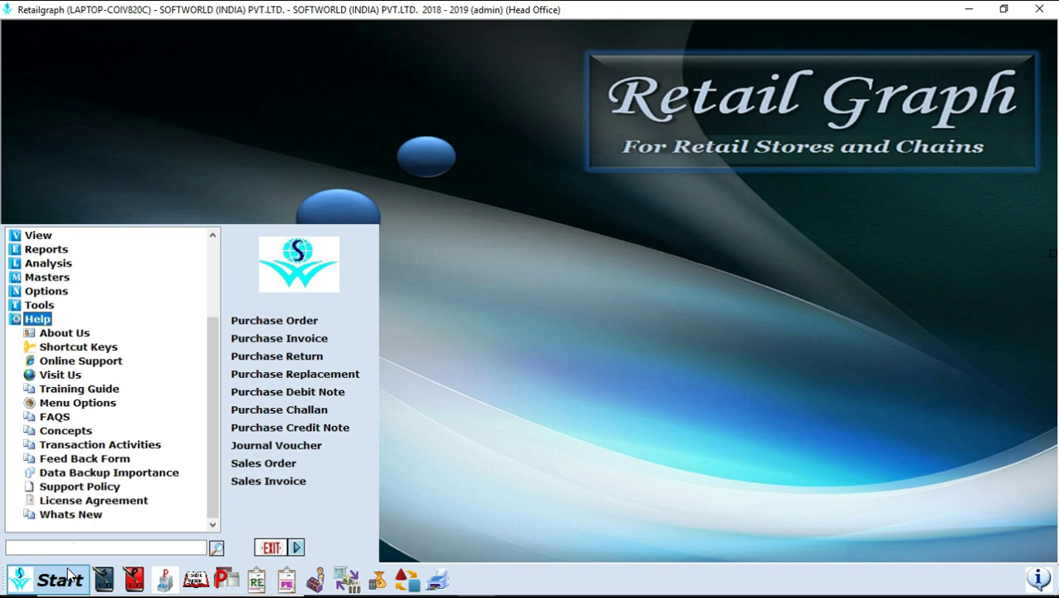
left_click(70, 575)
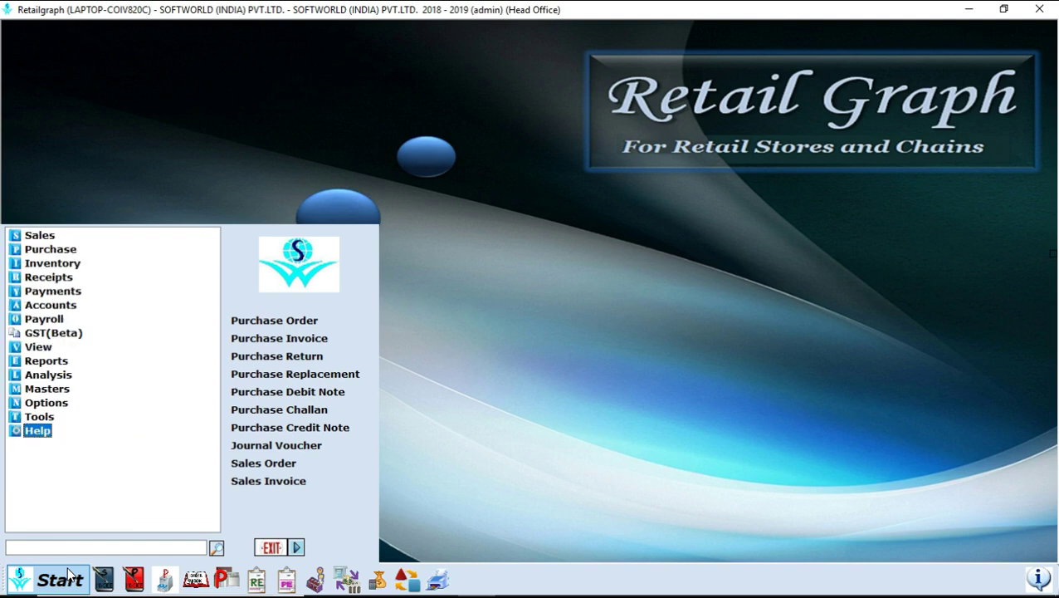
left_click(36, 544)
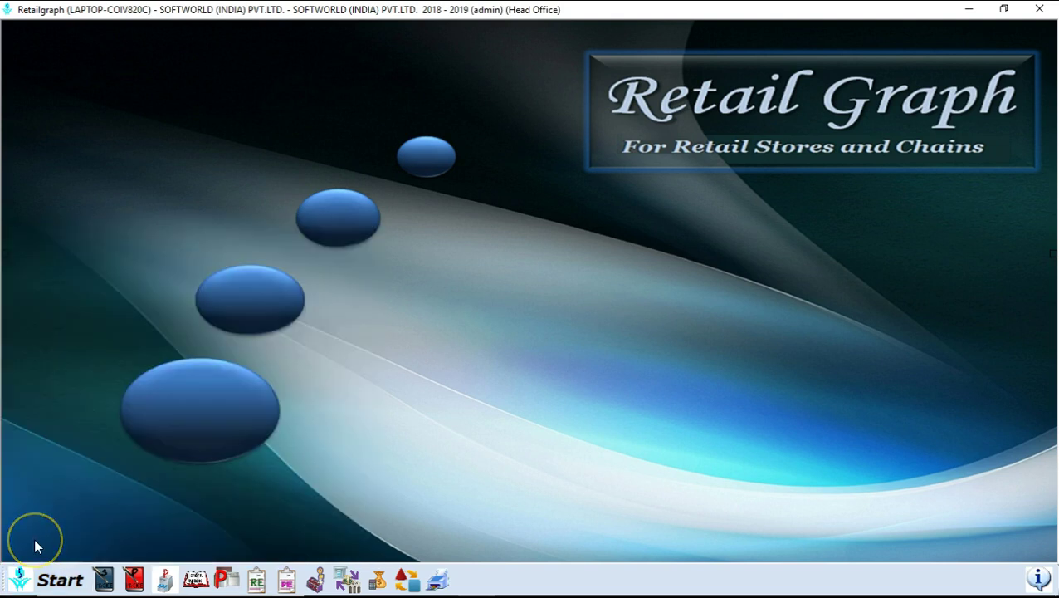